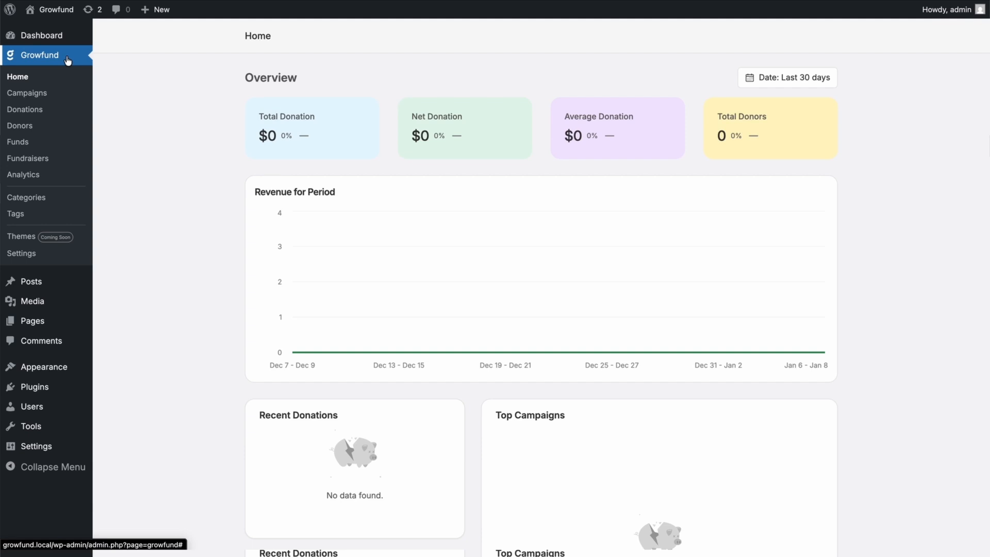
- Open the Payment section of the Growfund settings to check the available payment methods and currency options
{"action": "left_click", "coordinate": [36, 259]}
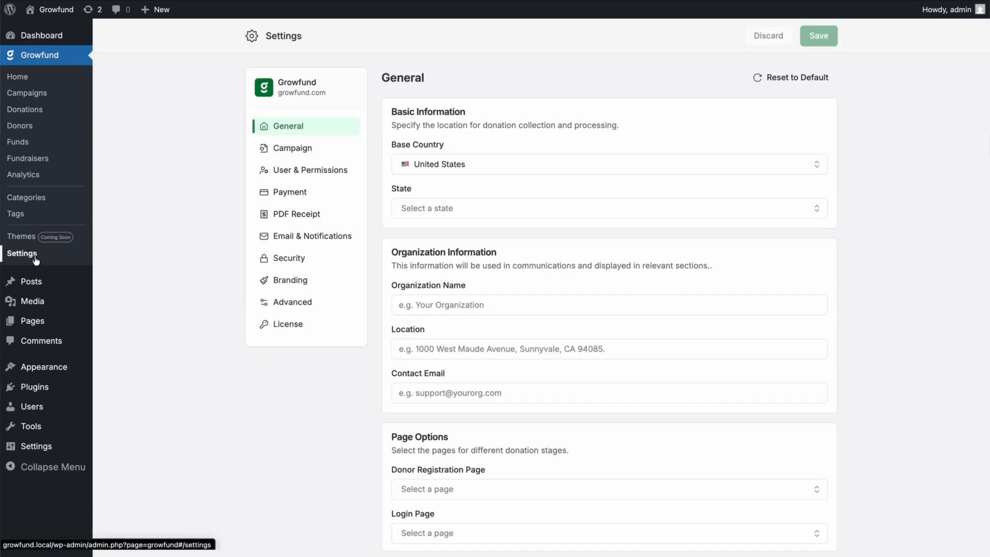
{"action": "left_click", "coordinate": [273, 199]}
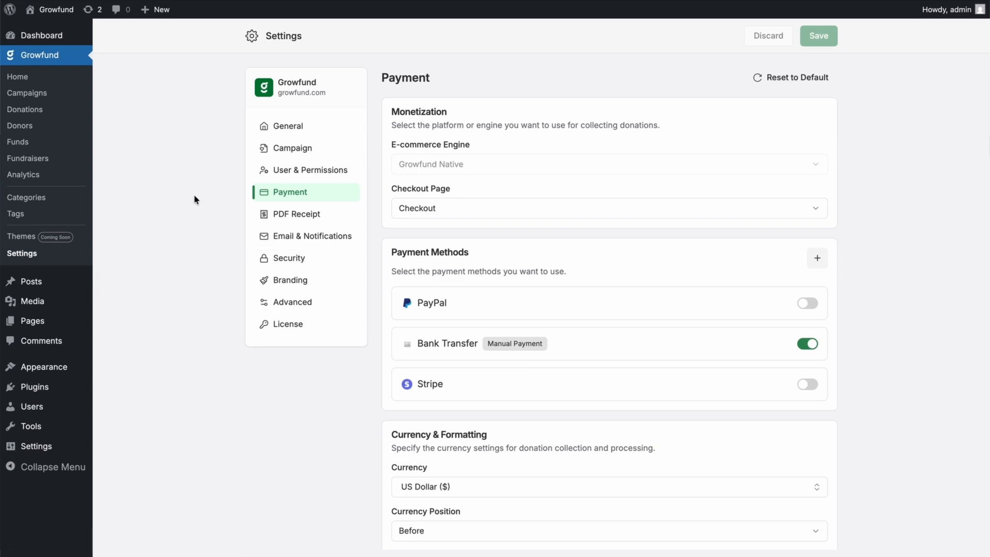
- Create a new campaign titled "Help Build a Community Playground"
{"action": "left_click", "coordinate": [30, 94]}
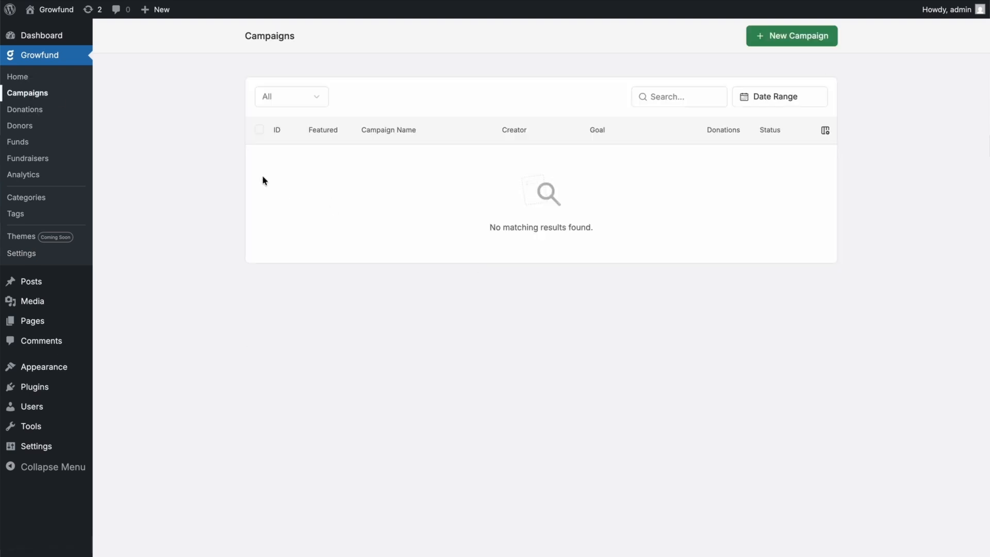
{"action": "left_click", "coordinate": [782, 37]}
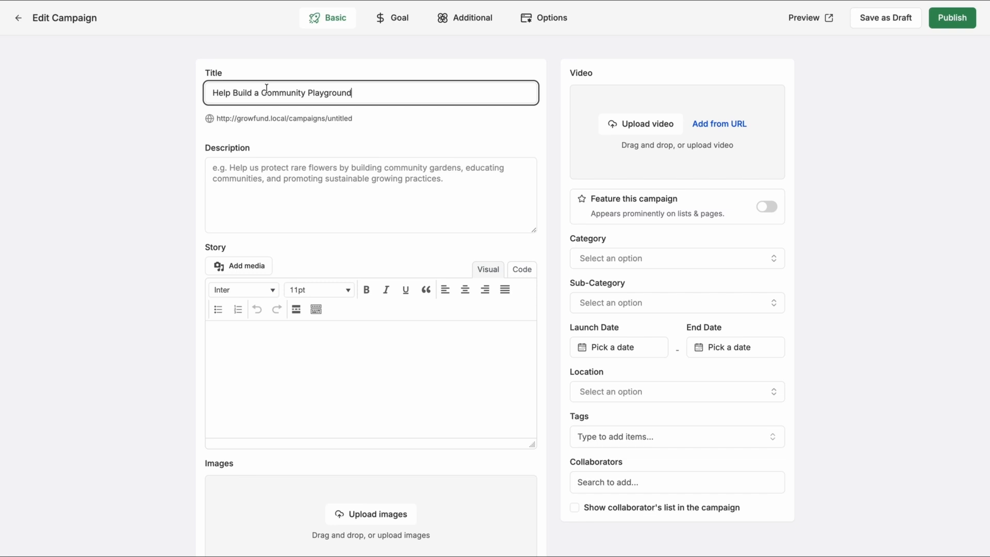
{"action": "left_click", "coordinate": [128, 206]}
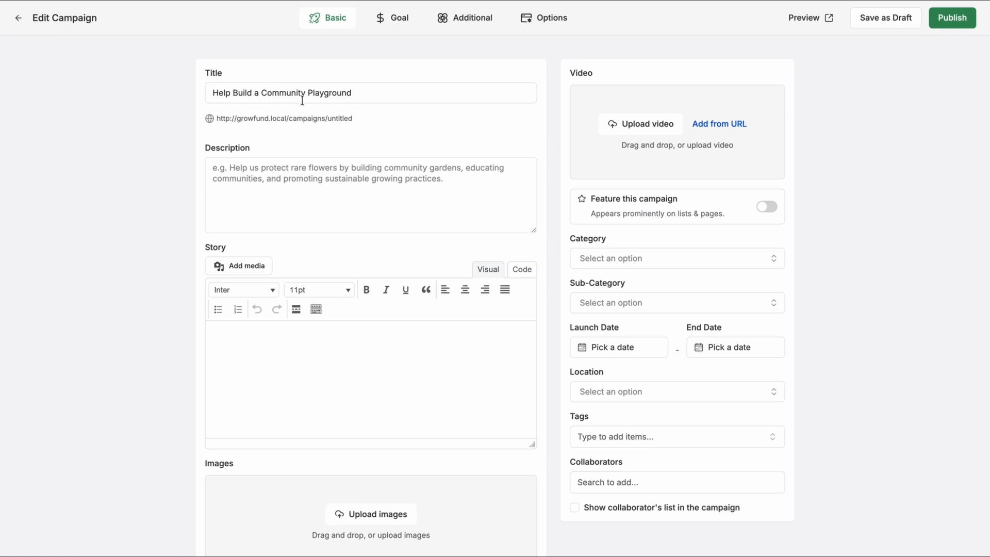
- Describe the campaign as supporting a safe, modern, and inclusive neighborhood playground, and fill in the story with the spending list and "How You Can Help" section
{"action": "mouse_move", "coordinate": [334, 129]}
{"action": "left_click", "coordinate": [325, 177]}
{"action": "type", "text": "Support the construction of a safe, modern, and inclusive playground for children in our neighborhood. Your donation helps fund equipment, safety flooring, and community volunteer build-days."}
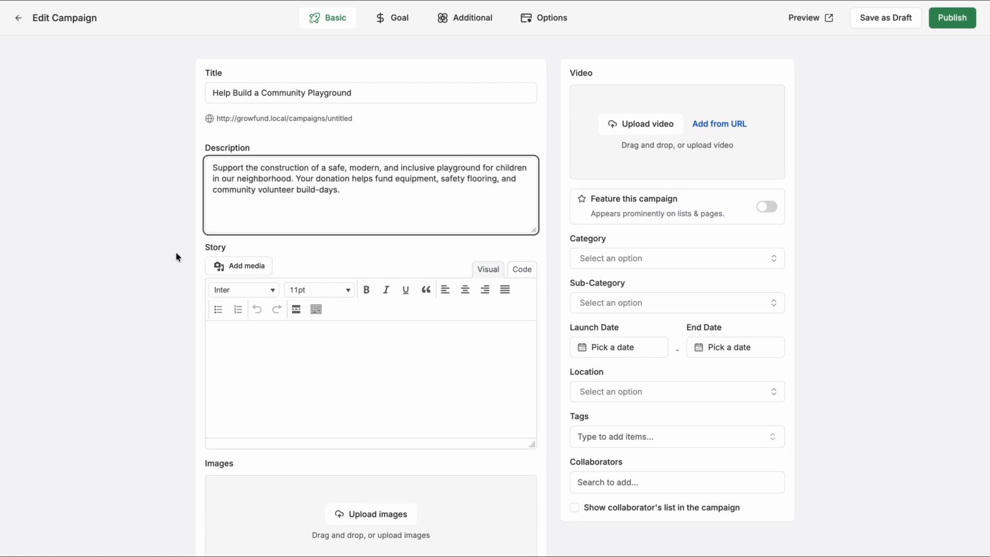
{"action": "left_click", "coordinate": [212, 333]}
- Add two campaign images from the media library: the illustrated community playground poster and the "Your Donation Builds Bright Futures" playground photo
{"action": "scroll", "coordinate": [212, 333], "scroll_direction": "down", "scroll_amount": 2}
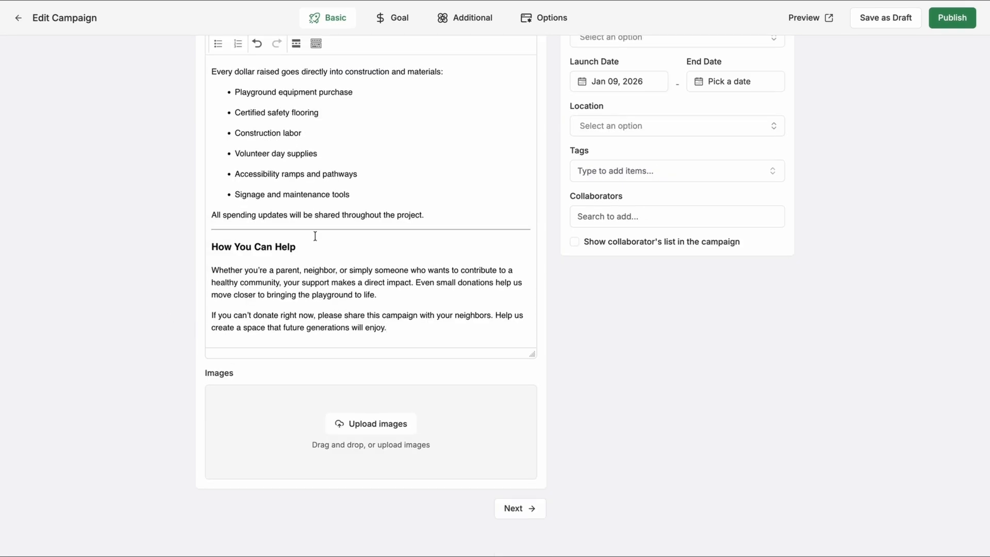
{"action": "left_click", "coordinate": [354, 427]}
{"action": "left_click", "coordinate": [307, 173]}
{"action": "left_click", "coordinate": [868, 522]}
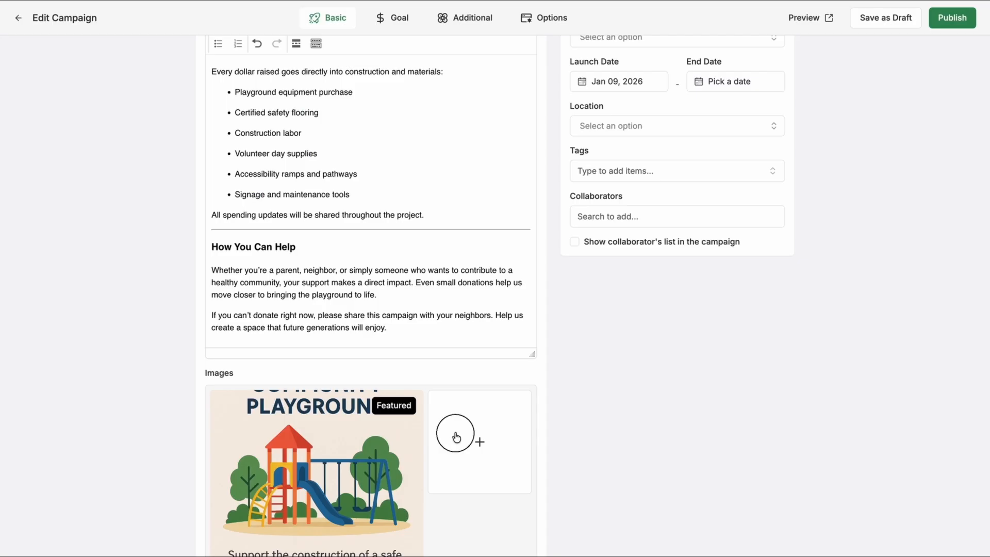
{"action": "left_click", "coordinate": [454, 433]}
{"action": "left_click", "coordinate": [233, 173]}
{"action": "left_click", "coordinate": [856, 522]}
- Reorder the campaign images so the "Your Donation Builds Bright Futures" photo comes first as the featured image
{"action": "left_click_drag", "start_coordinate": [413, 428], "coordinate": [289, 433]}
{"action": "scroll", "coordinate": [473, 500], "scroll_direction": "down", "scroll_amount": 2}
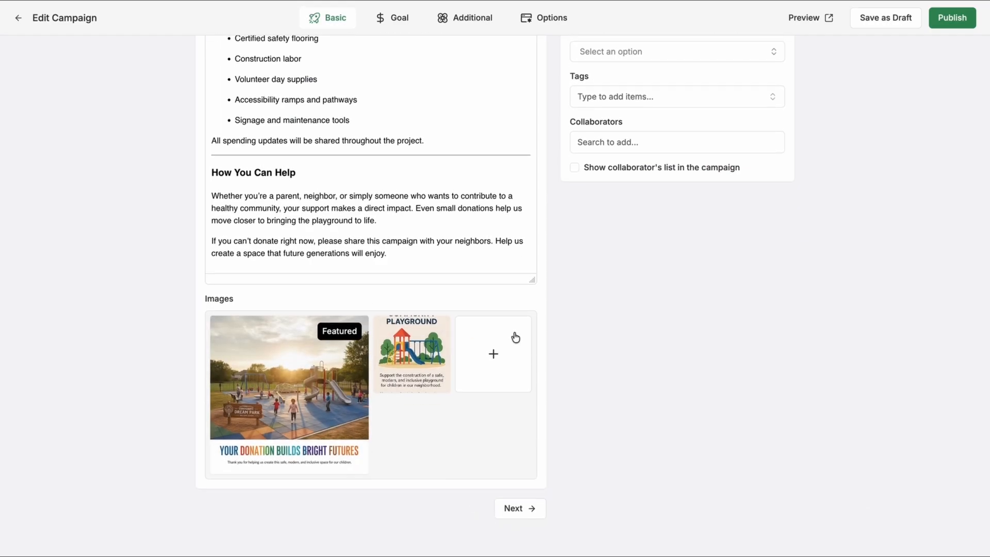
{"action": "left_click_drag", "start_coordinate": [386, 366], "coordinate": [285, 373]}
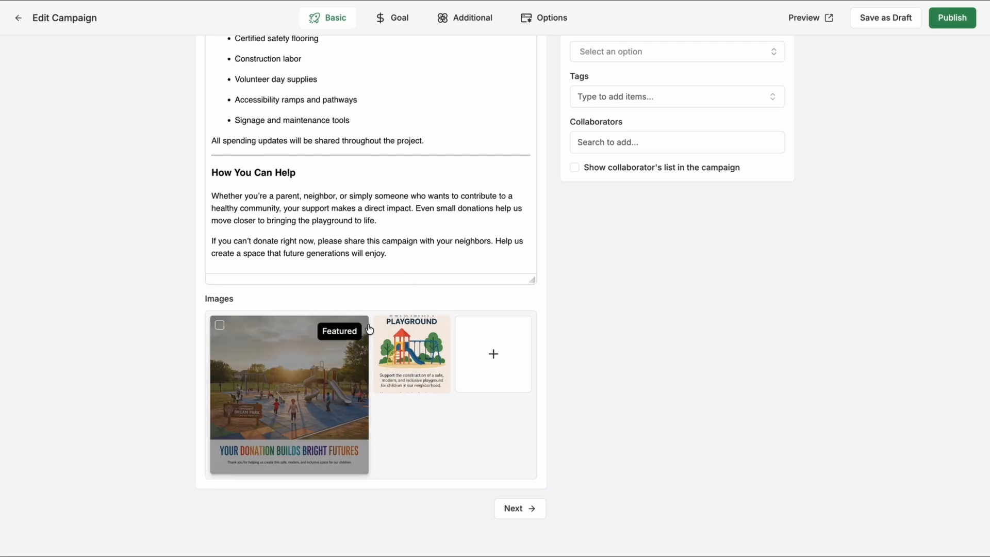
- Add Playground_Campaign.mp4 from the media library as the campaign video
{"action": "scroll", "coordinate": [887, 272], "scroll_direction": "up", "scroll_amount": 8}
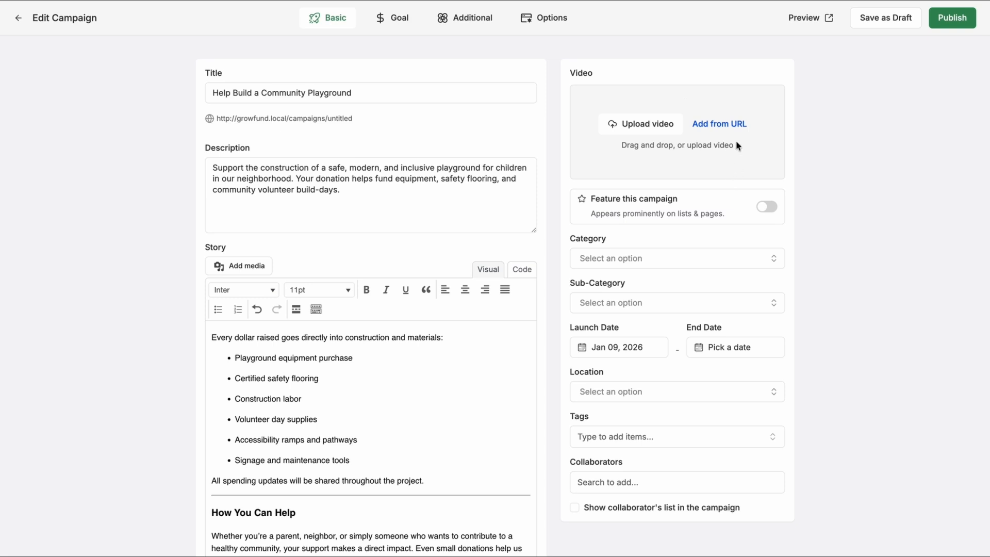
{"action": "left_click", "coordinate": [617, 123]}
{"action": "left_click", "coordinate": [146, 158]}
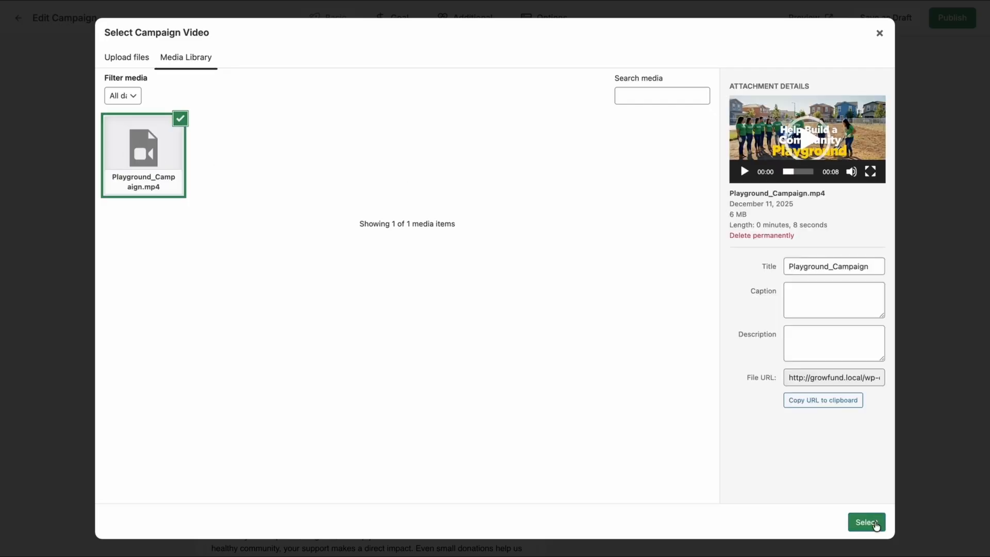
{"action": "left_click", "coordinate": [870, 522]}
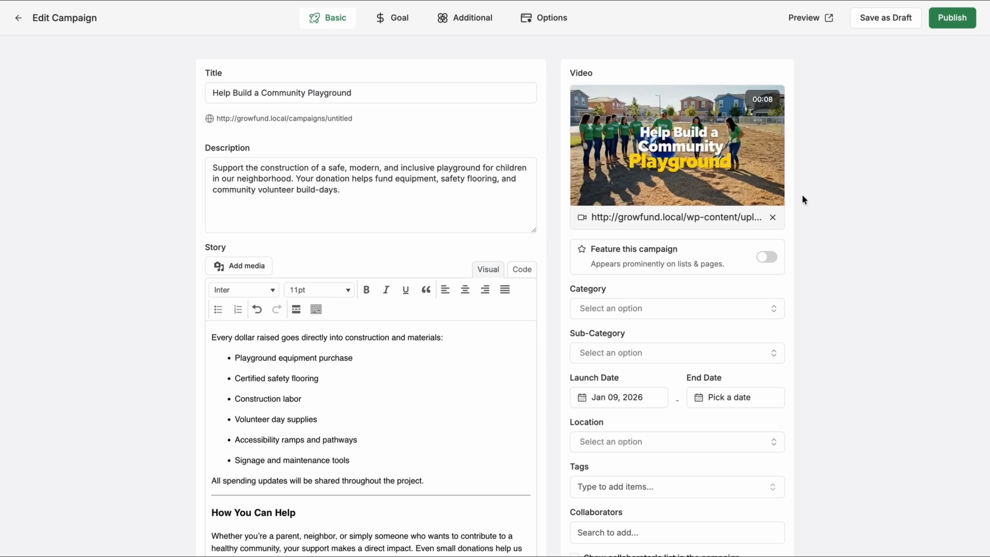
- Set the campaign category to Community and the sub-category to Playground
{"action": "scroll", "coordinate": [798, 230], "scroll_direction": "down", "scroll_amount": 2}
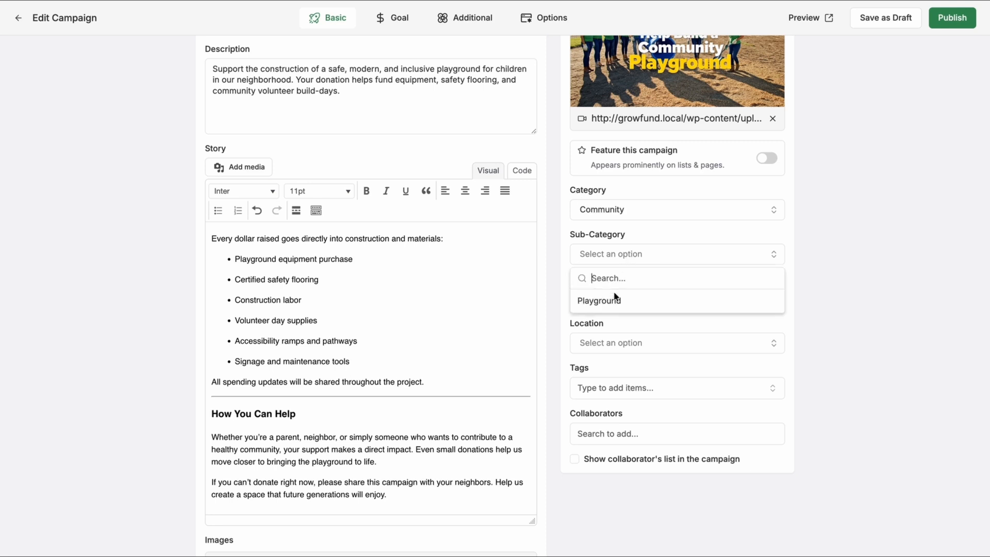
{"action": "left_click", "coordinate": [613, 300]}
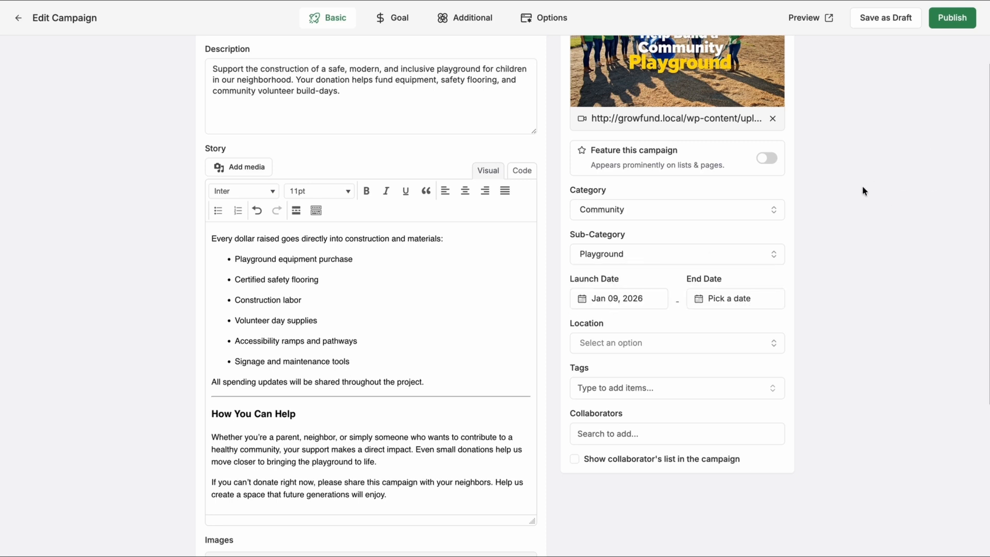
- Set the campaign's launch date to Jan 12, 2026 and its end date to Mar 10, 2026
{"action": "scroll", "coordinate": [863, 189], "scroll_direction": "up", "scroll_amount": 1}
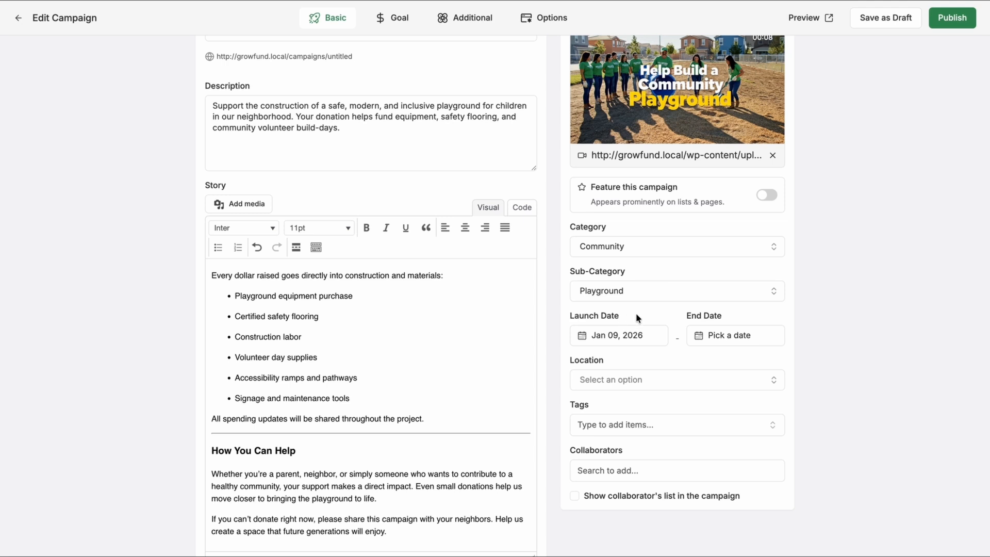
{"action": "scroll", "coordinate": [638, 315], "scroll_direction": "down", "scroll_amount": 2}
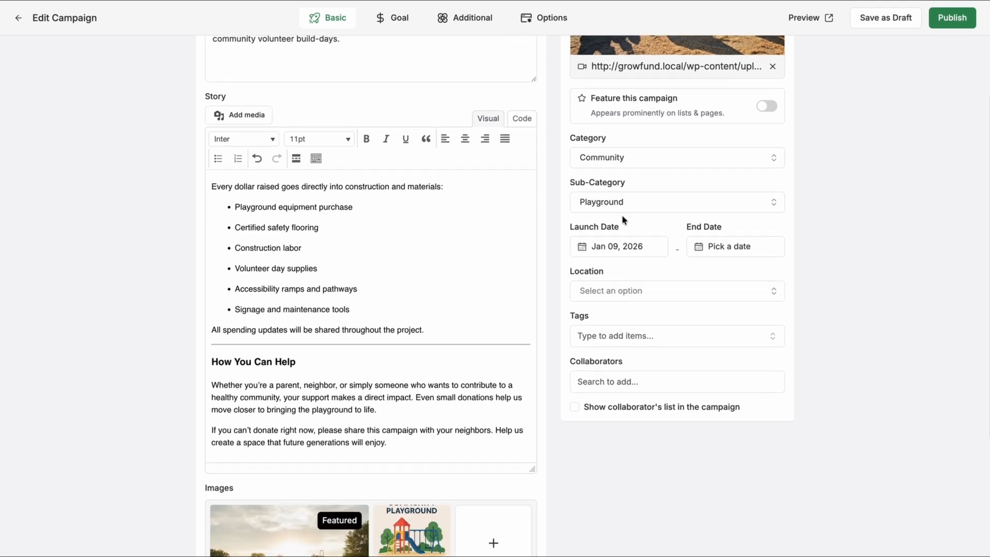
{"action": "left_click", "coordinate": [620, 246]}
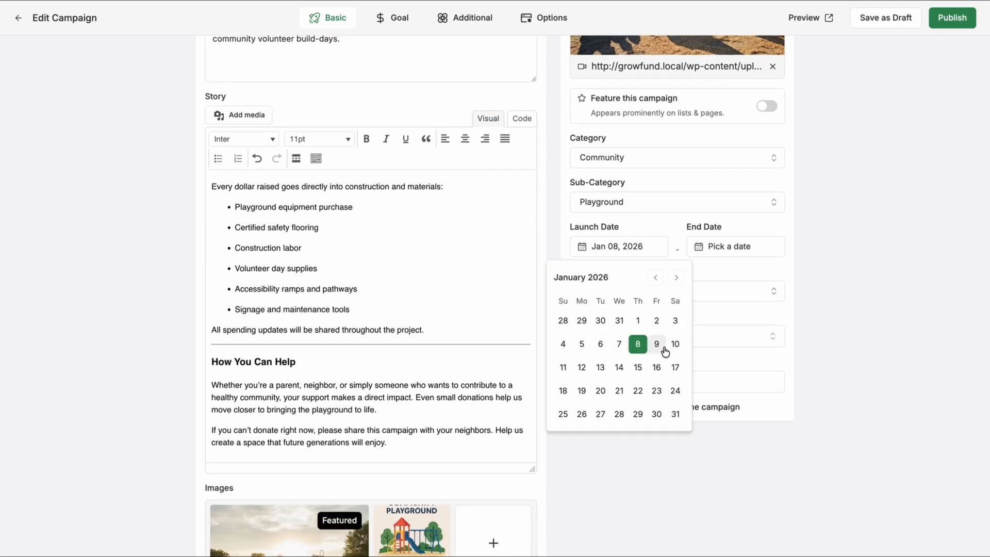
{"action": "left_click", "coordinate": [582, 368]}
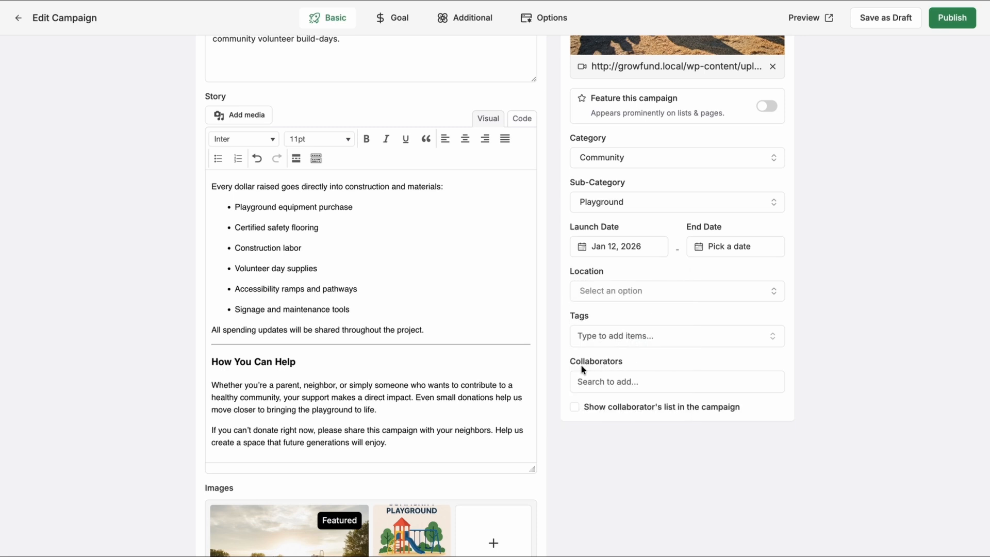
{"action": "left_click", "coordinate": [727, 252]}
{"action": "left_click", "coordinate": [793, 278]}
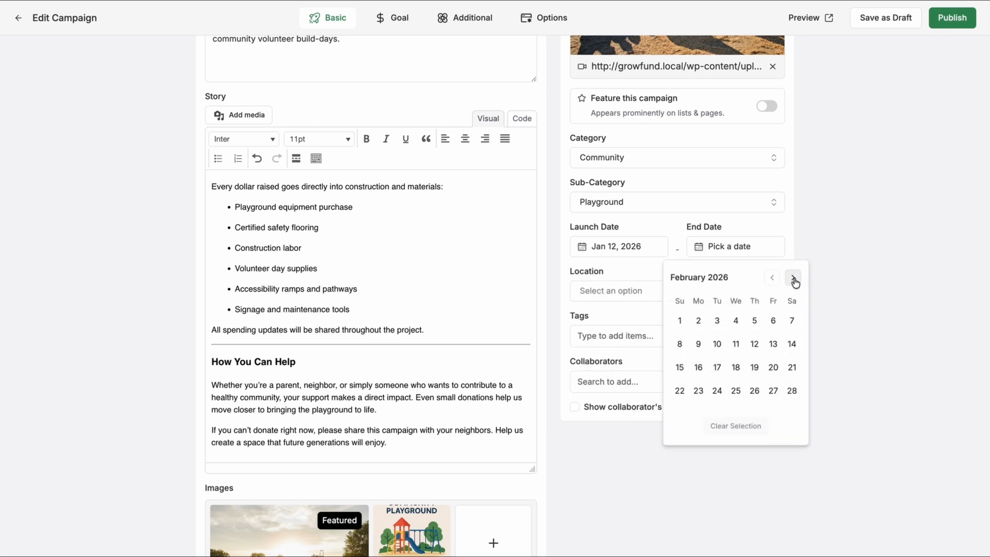
{"action": "left_click", "coordinate": [794, 277]}
{"action": "left_click", "coordinate": [716, 345]}
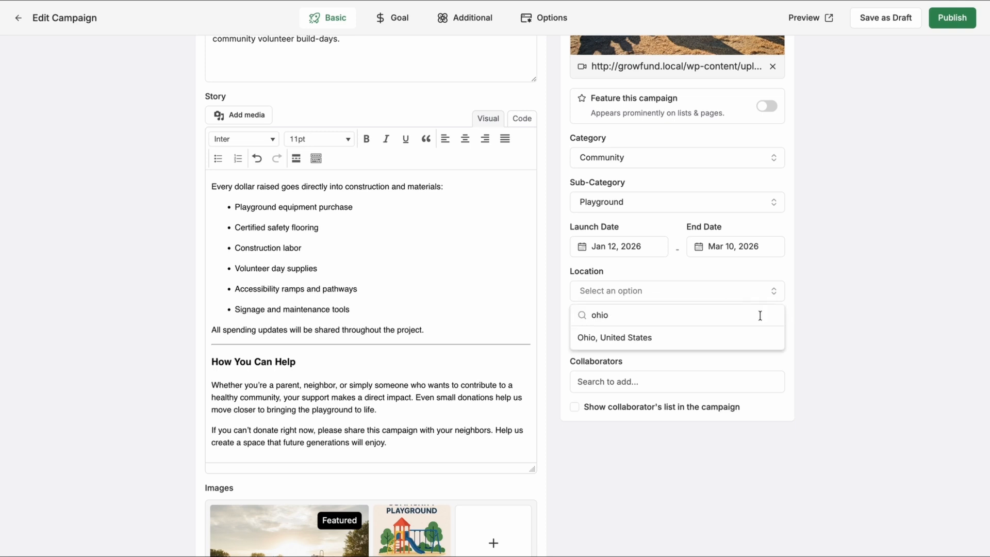
- Set the campaign location to Ohio, United States and add the tags Community and Children Development
{"action": "left_click", "coordinate": [759, 338]}
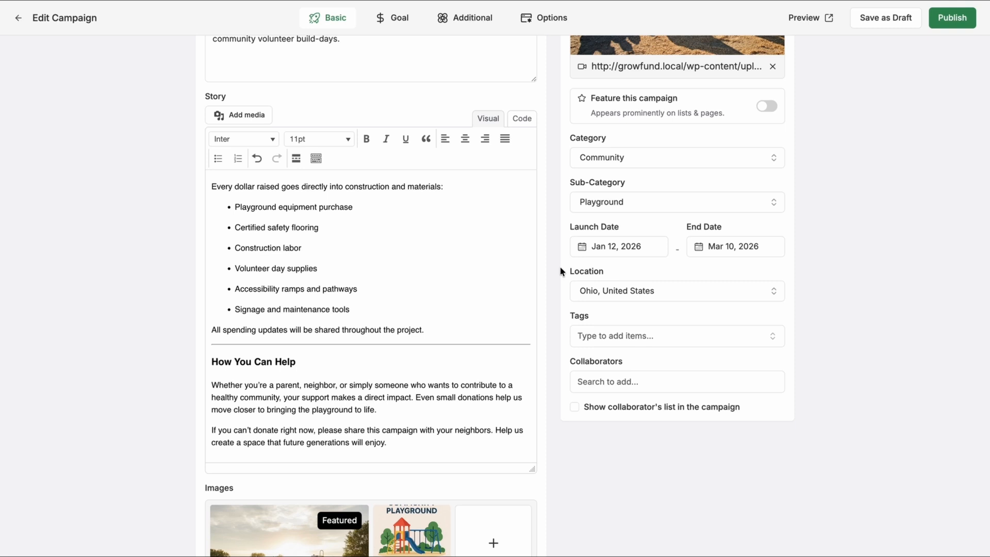
{"action": "left_click", "coordinate": [631, 335]}
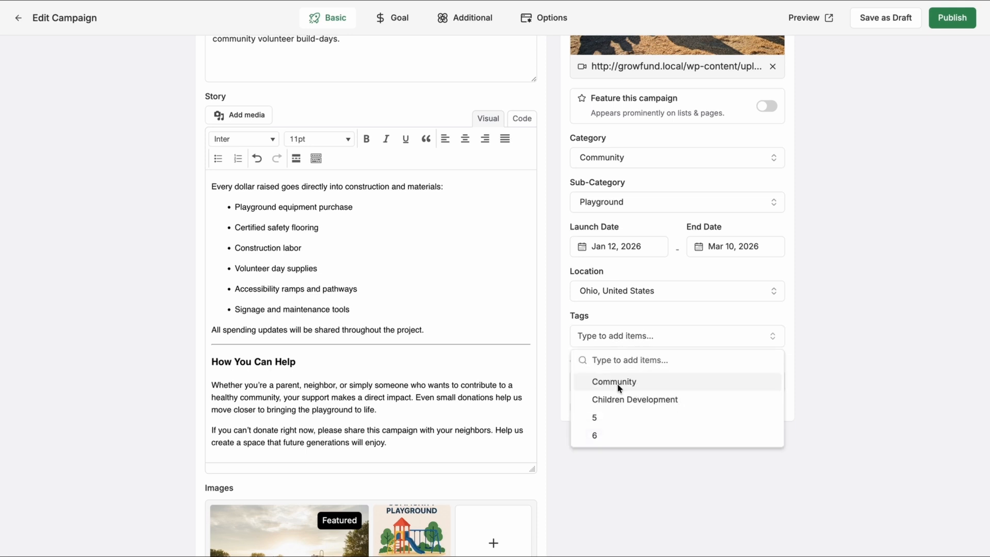
{"action": "left_click", "coordinate": [677, 400]}
{"action": "left_click", "coordinate": [831, 321]}
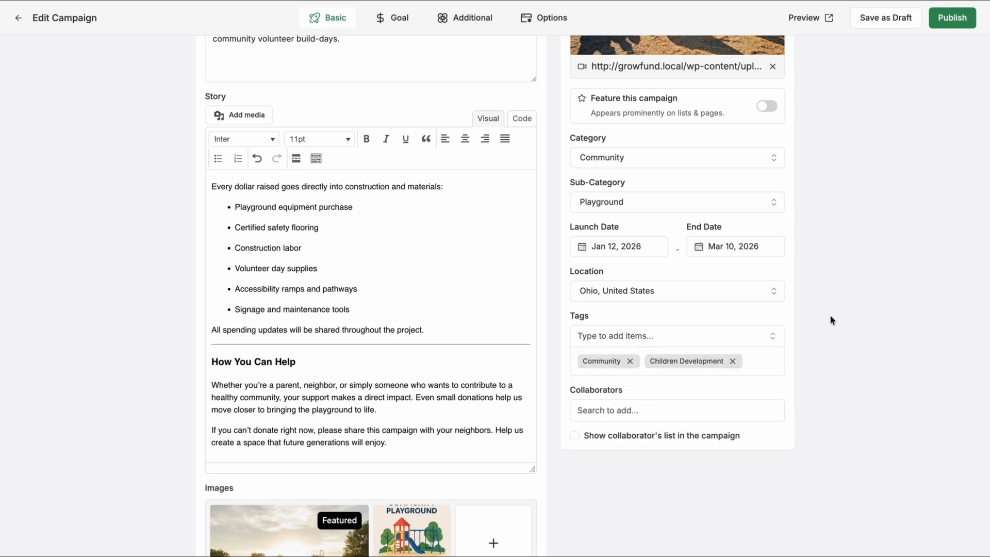
{"action": "left_click", "coordinate": [624, 410]}
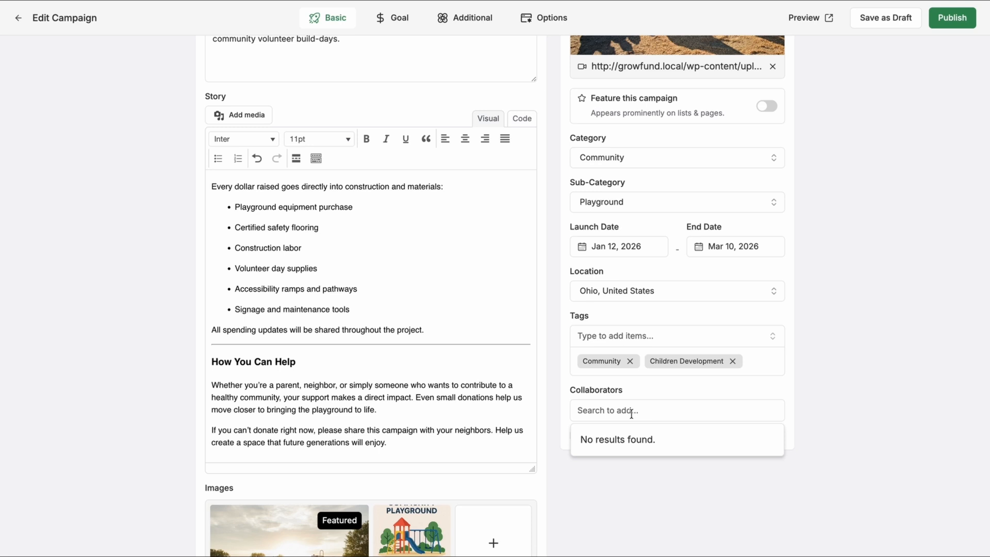
{"action": "left_click", "coordinate": [865, 349]}
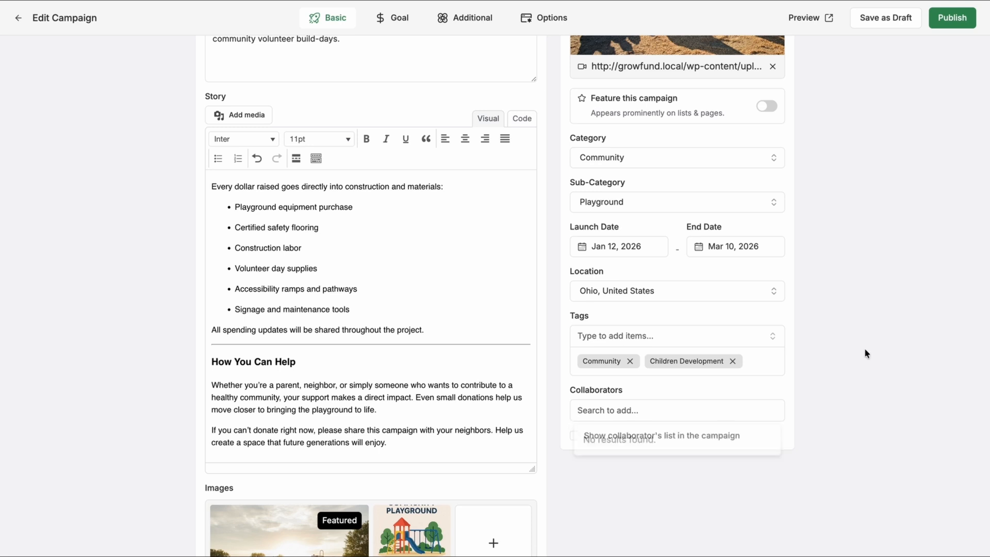
- Enable a Raised Amount campaign goal with a target of 25000 and keep receiving donations once it is reached
{"action": "left_click", "coordinate": [381, 20]}
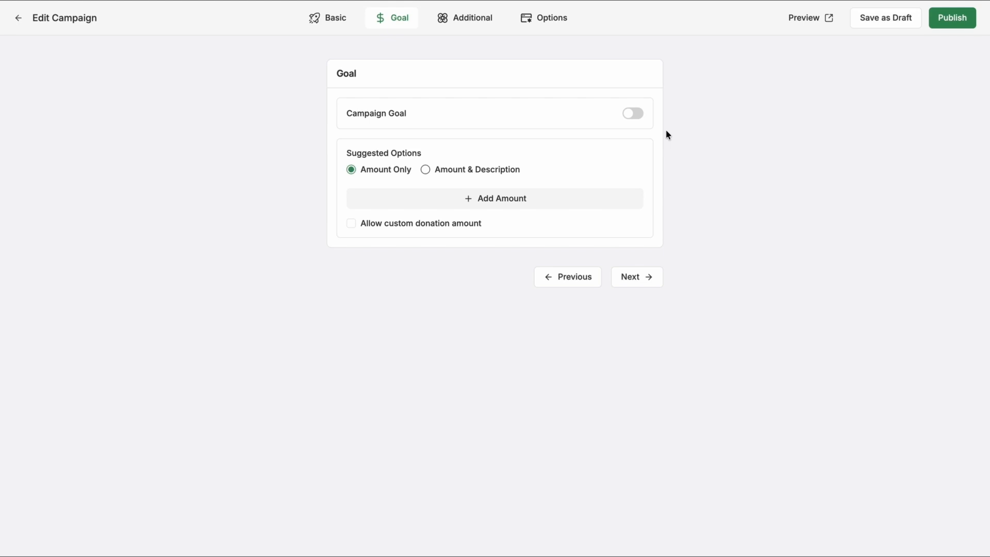
{"action": "left_click", "coordinate": [638, 114]}
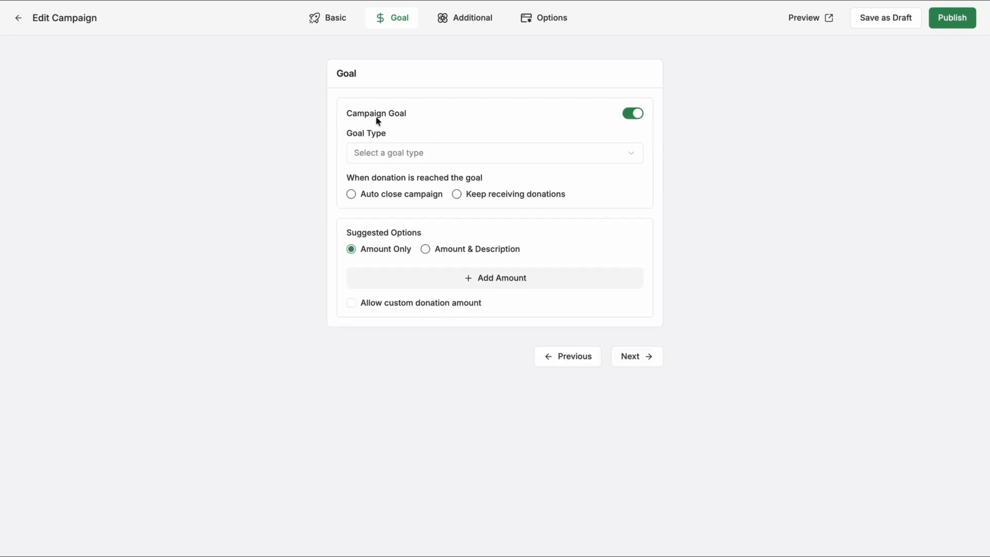
{"action": "left_click", "coordinate": [399, 151]}
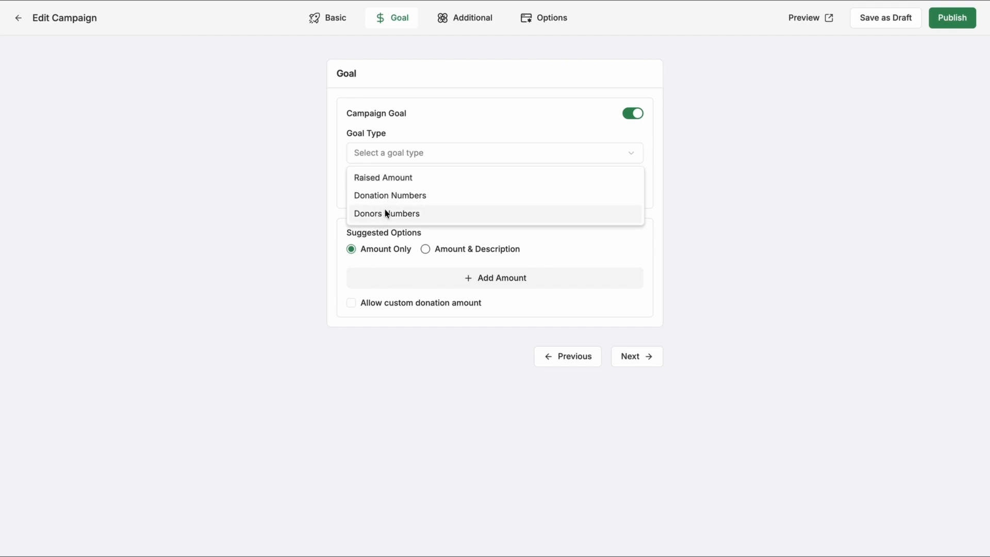
{"action": "left_click", "coordinate": [408, 178]}
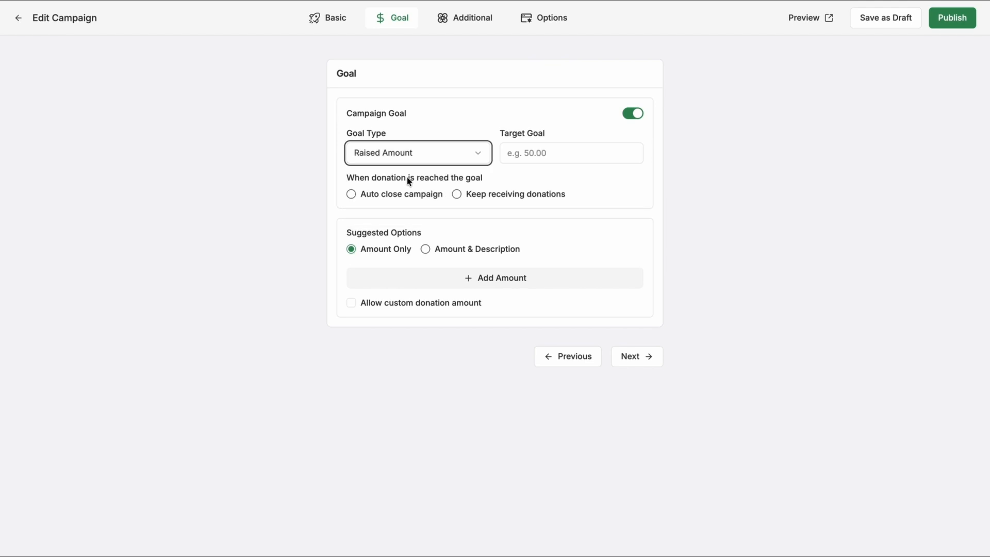
{"action": "left_click", "coordinate": [527, 155]}
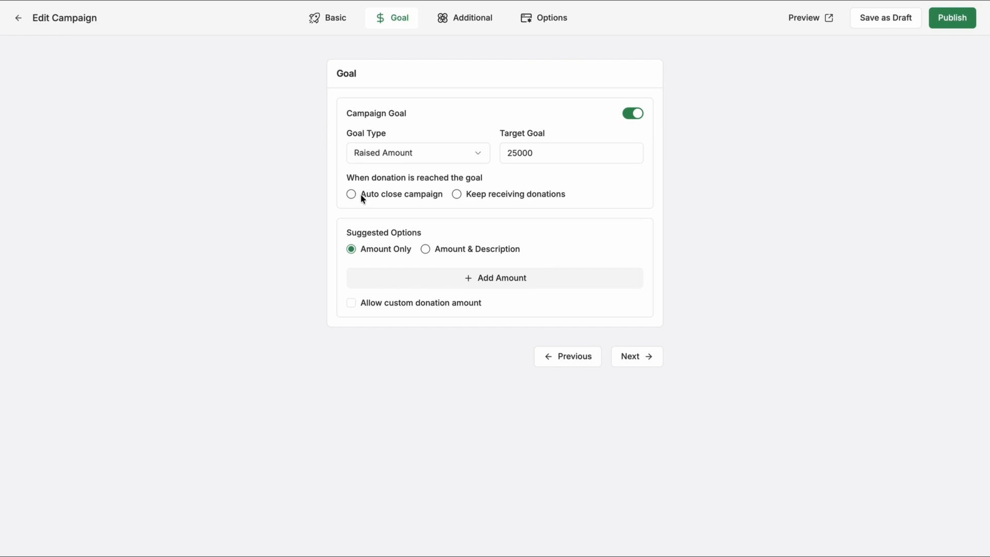
{"action": "left_click", "coordinate": [457, 195]}
- Add a $10.00 amount-and-description suggestion reading "Even a small amount adds a brick to our rock climbing wall!" and make it the default
{"action": "left_click", "coordinate": [426, 251]}
{"action": "left_click", "coordinate": [476, 277]}
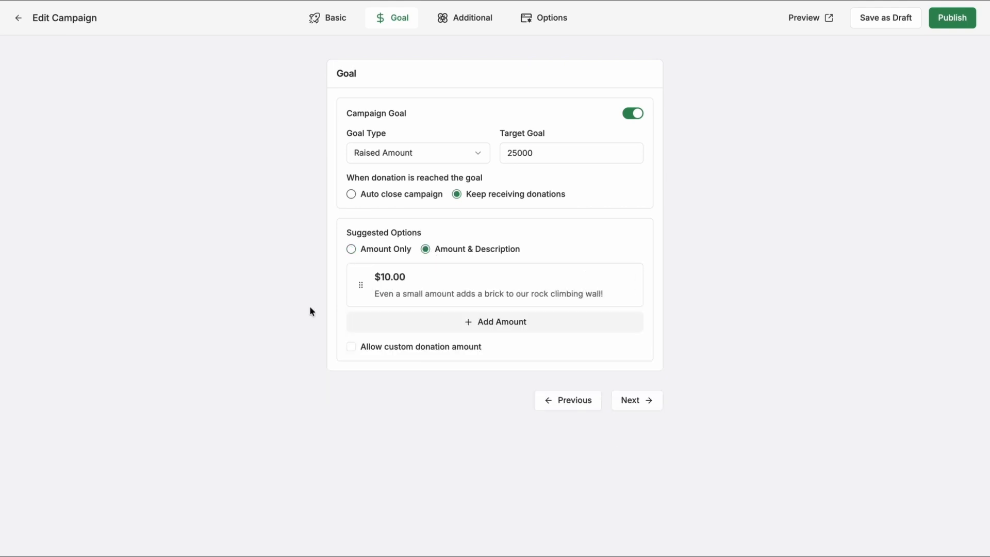
{"action": "mouse_move", "coordinate": [413, 305]}
{"action": "left_click", "coordinate": [609, 282]}
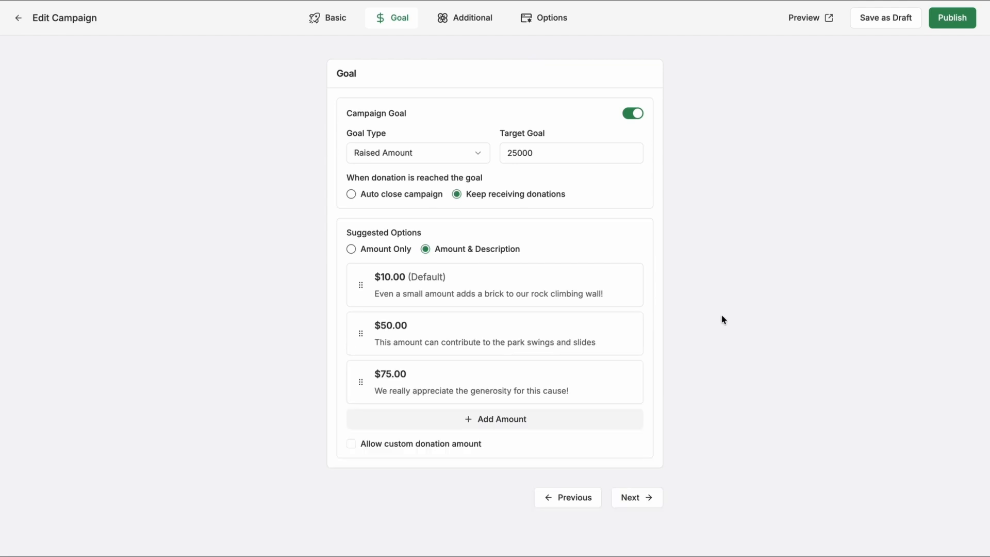
- Make the $50.00 suggested donation the default option
{"action": "mouse_move", "coordinate": [533, 325]}
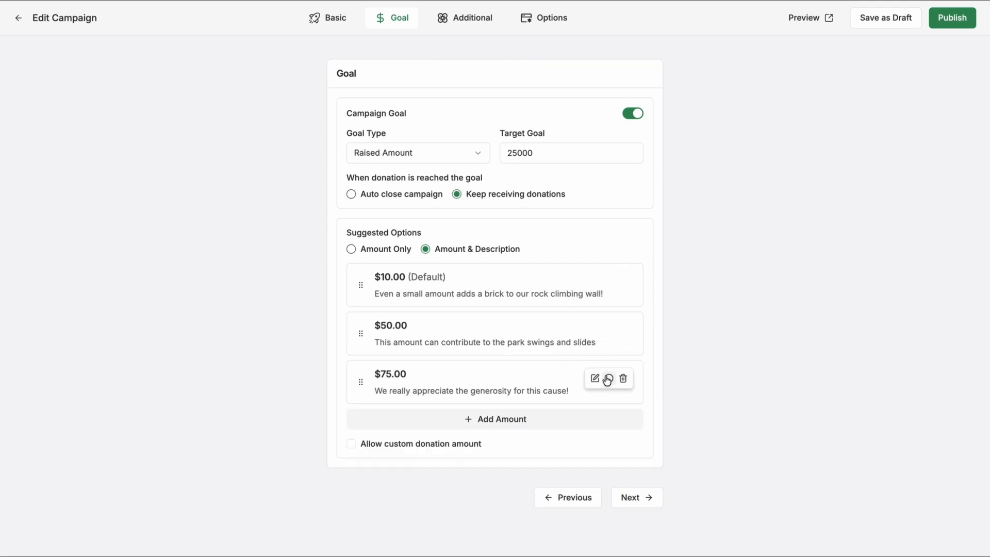
{"action": "left_click", "coordinate": [610, 331]}
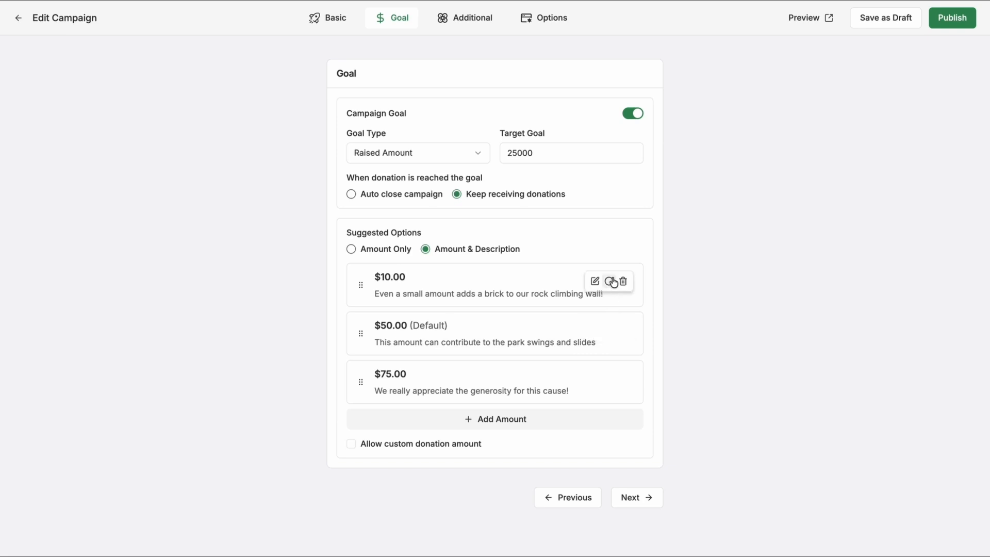
- Make the $10.00 suggestion the default again and allow custom donation amounts with a minimum of 5 and a maximum of 300
{"action": "left_click", "coordinate": [610, 283]}
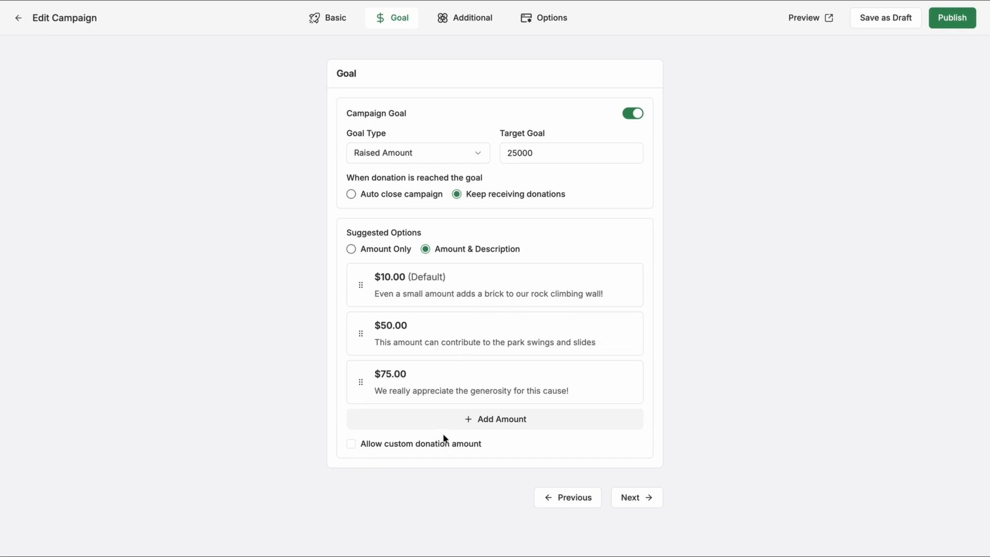
{"action": "left_click", "coordinate": [352, 445]}
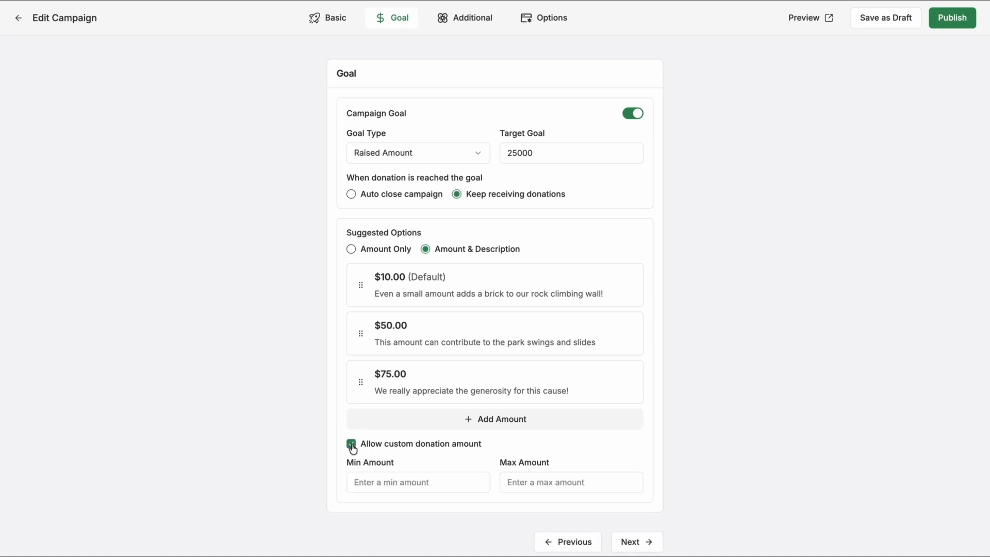
{"action": "scroll", "coordinate": [361, 449], "scroll_direction": "down", "scroll_amount": 1}
{"action": "left_click", "coordinate": [384, 448]}
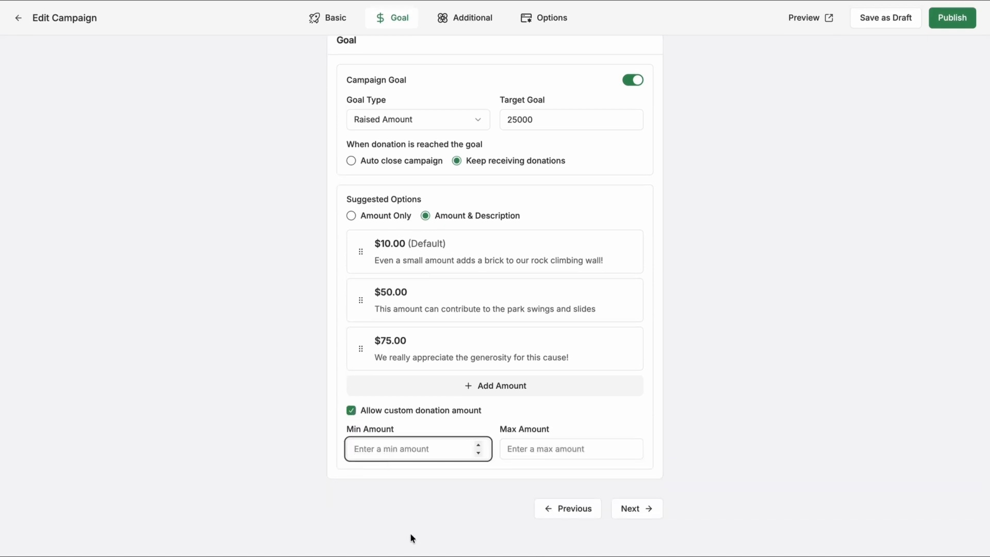
{"action": "type", "text": "5"}
{"action": "left_click", "coordinate": [543, 449]}
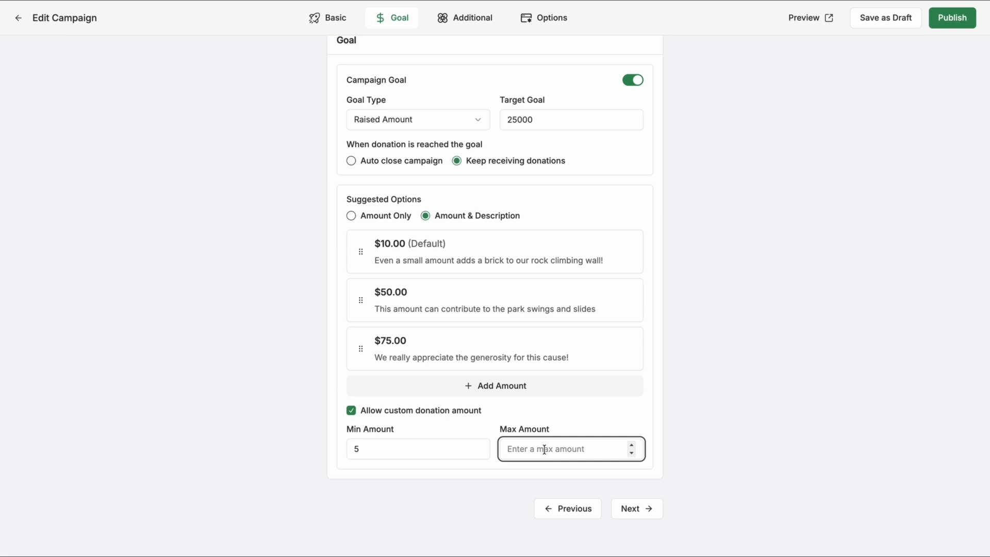
{"action": "type", "text": "300"}
{"action": "left_click", "coordinate": [747, 357]}
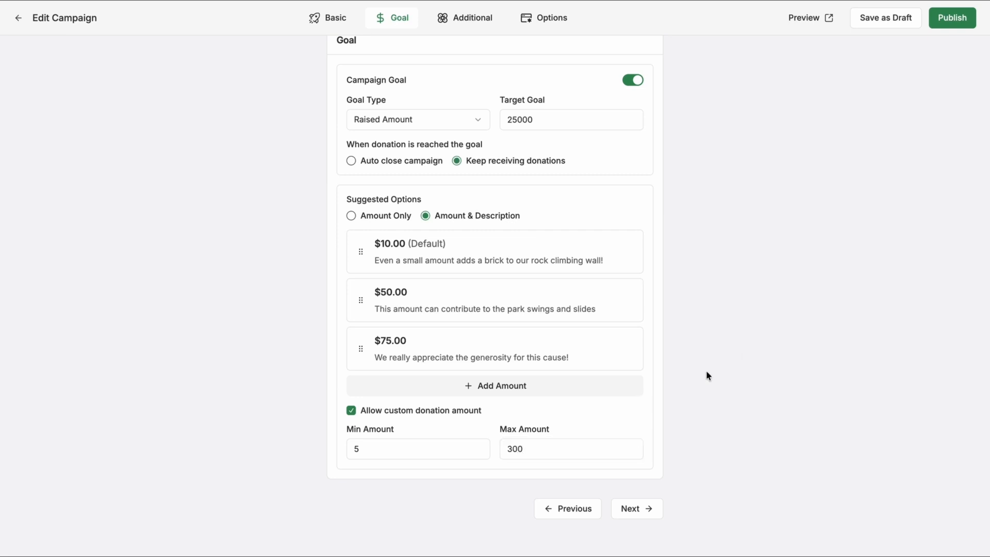
- Continue to the campaign's additional settings, save the campaign as a draft and return to the campaigns list
{"action": "mouse_move", "coordinate": [452, 267]}
{"action": "left_click", "coordinate": [639, 510]}
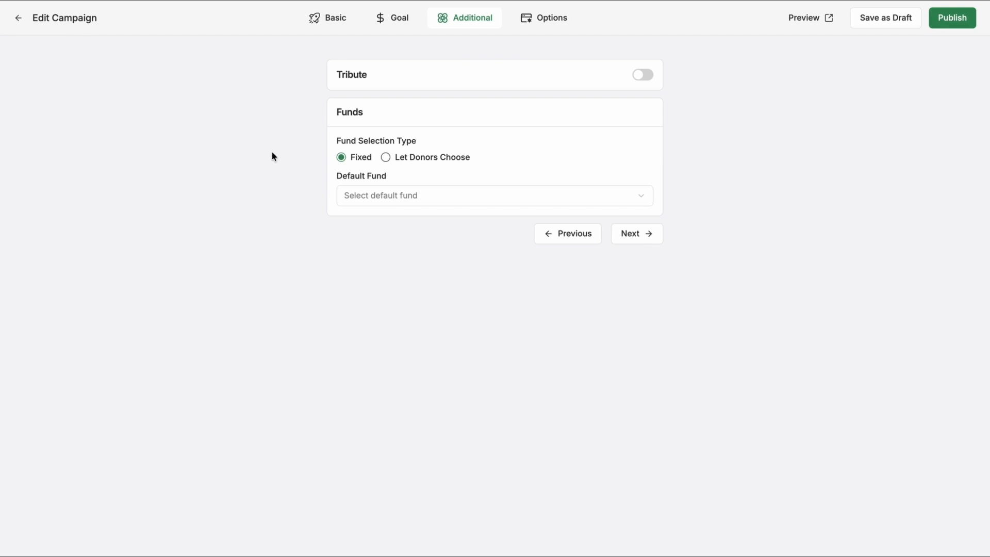
{"action": "left_click", "coordinate": [892, 27]}
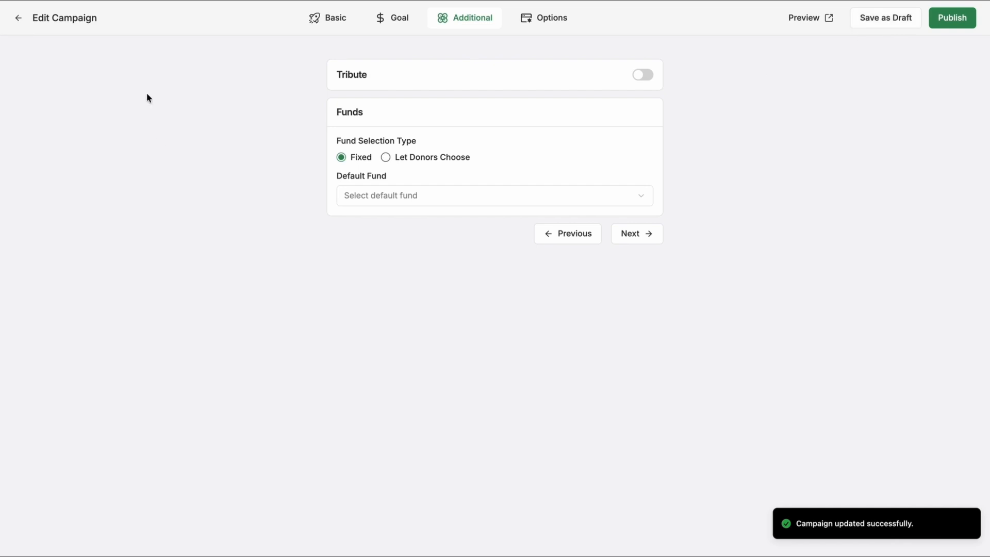
{"action": "left_click", "coordinate": [30, 19]}
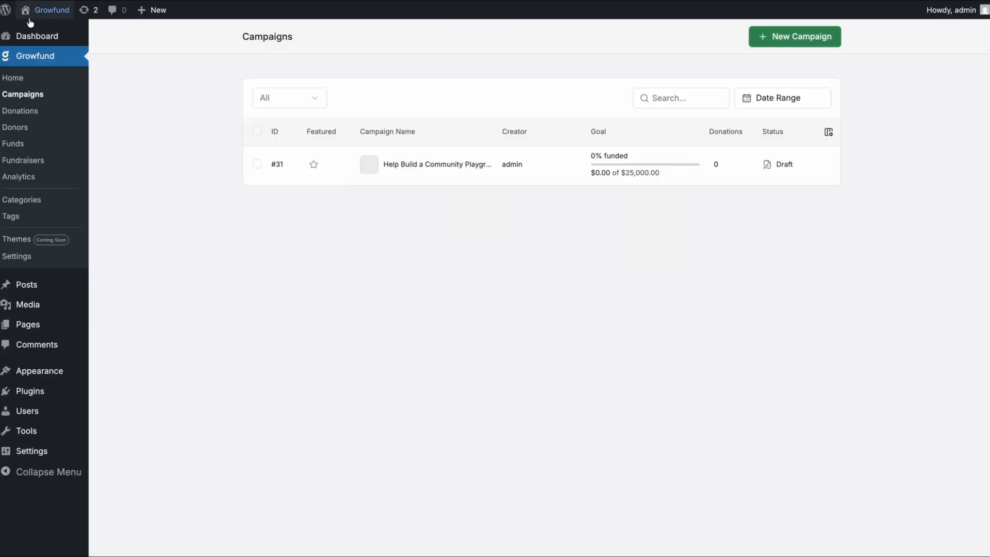
- Enable the Tribute and Fund functionality for all campaigns in Growfund's Campaign settings and save
{"action": "left_click", "coordinate": [23, 256]}
{"action": "left_click", "coordinate": [290, 149]}
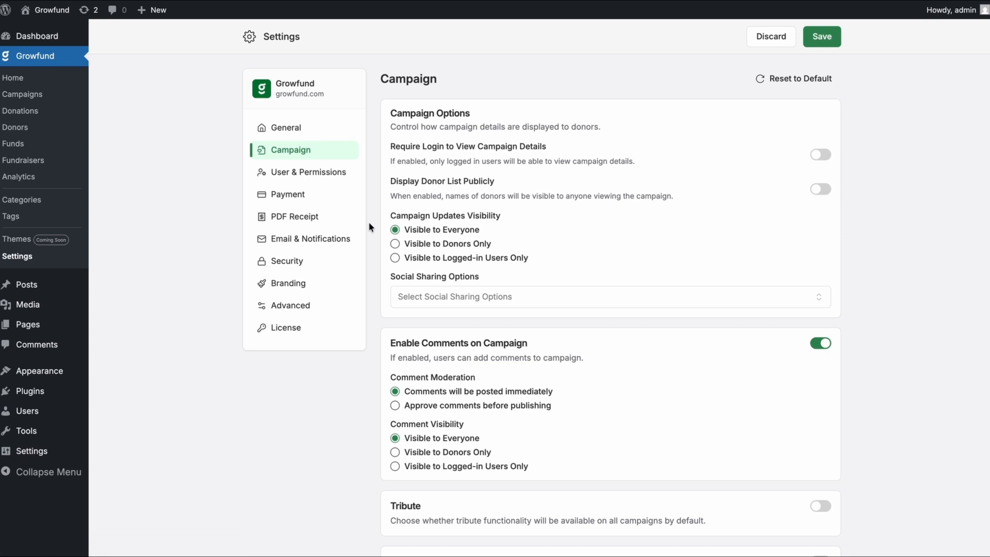
{"action": "scroll", "coordinate": [369, 227], "scroll_direction": "down", "scroll_amount": 2}
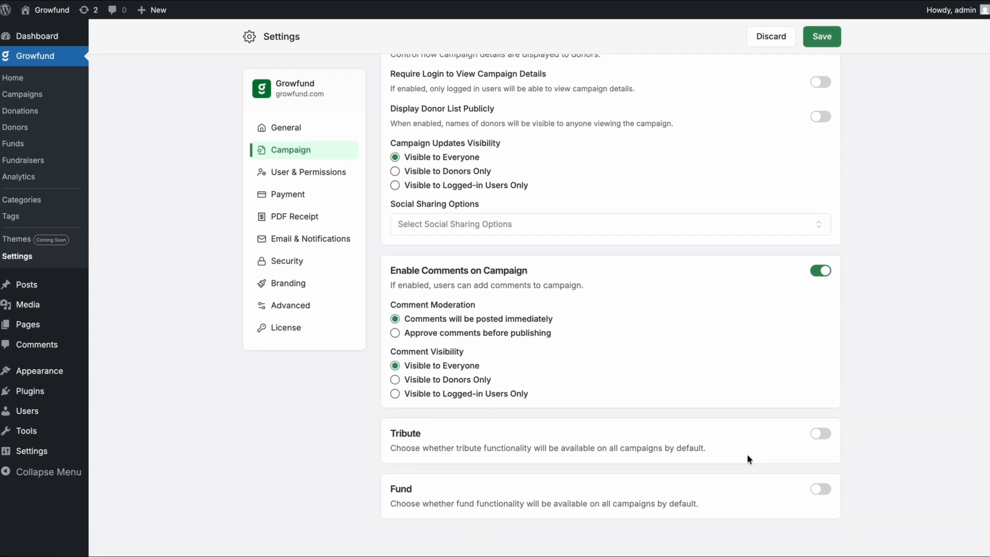
{"action": "left_click", "coordinate": [815, 437]}
{"action": "scroll", "coordinate": [816, 525], "scroll_direction": "down", "scroll_amount": 1}
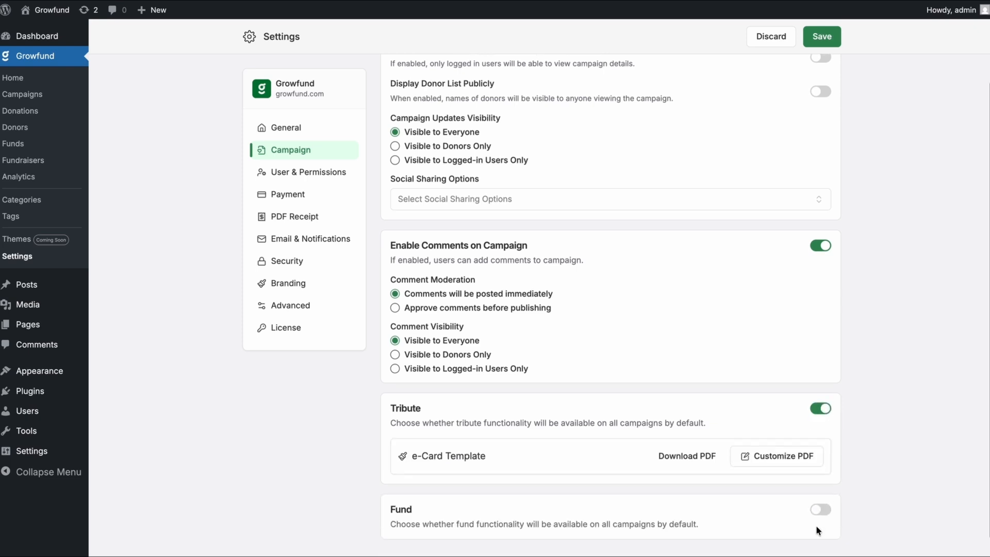
{"action": "left_click", "coordinate": [820, 489]}
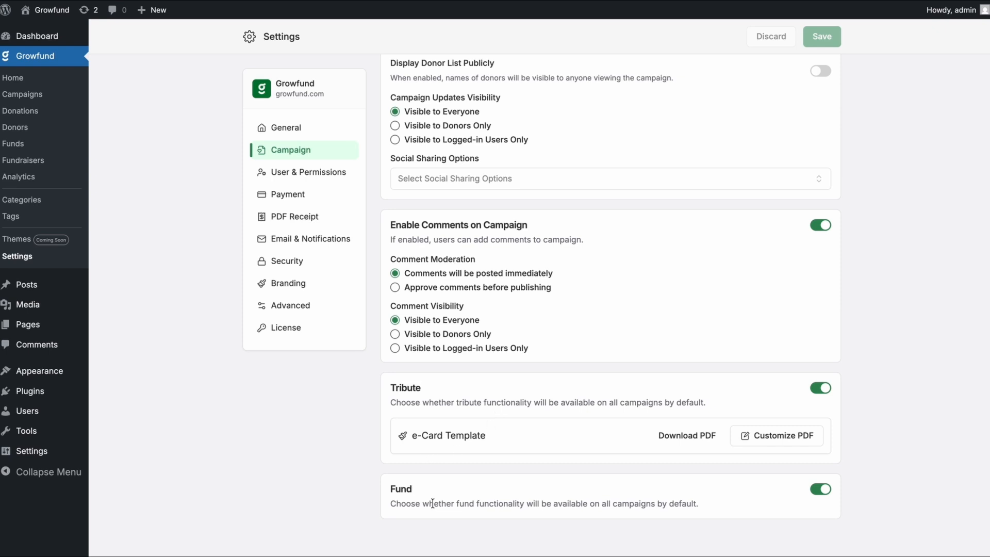
{"action": "scroll", "coordinate": [354, 186], "scroll_direction": "up", "scroll_amount": 3}
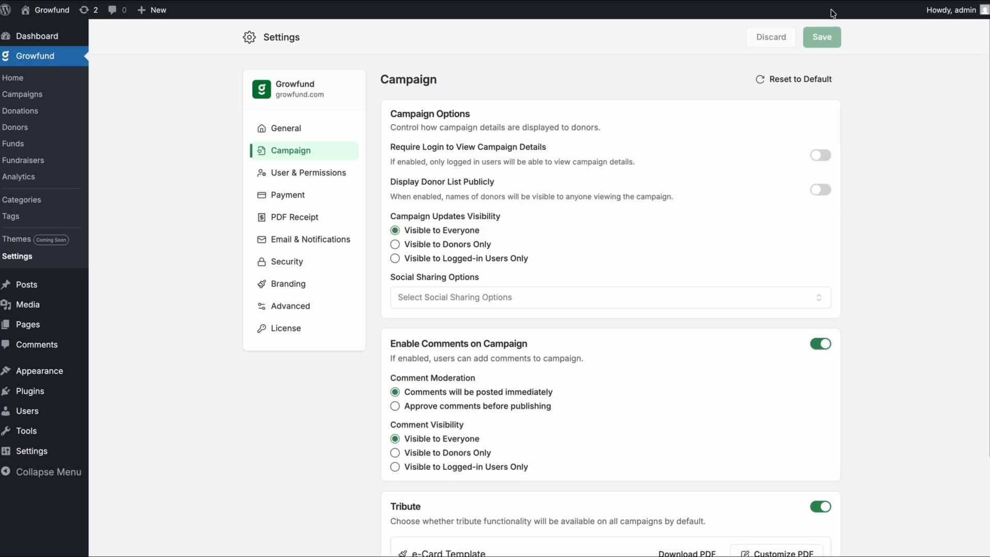
- Reopen the community playground campaign and enable an optional tribute titled "Give a tribute donation"
{"action": "left_click", "coordinate": [31, 95]}
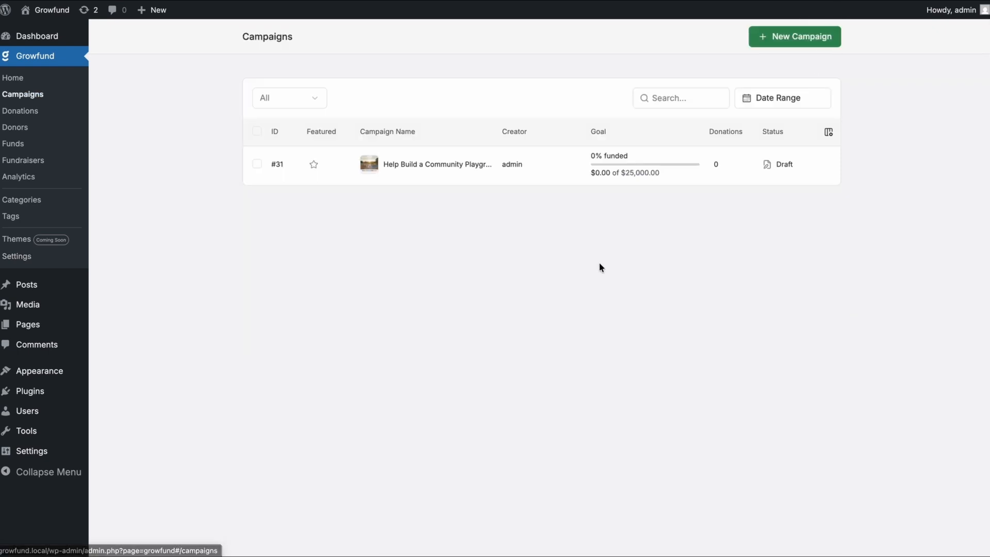
{"action": "left_click", "coordinate": [432, 165]}
{"action": "left_click", "coordinate": [466, 18]}
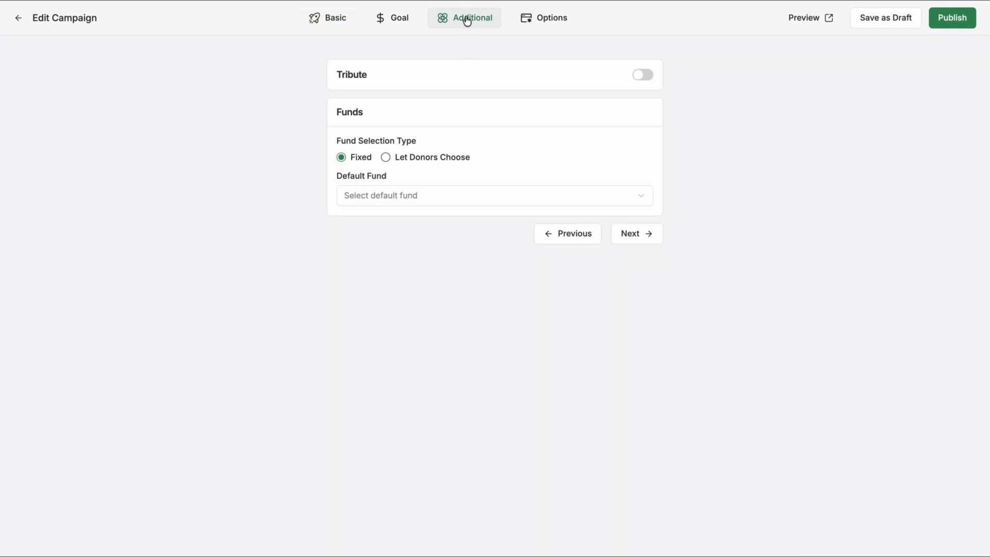
{"action": "left_click", "coordinate": [643, 75]}
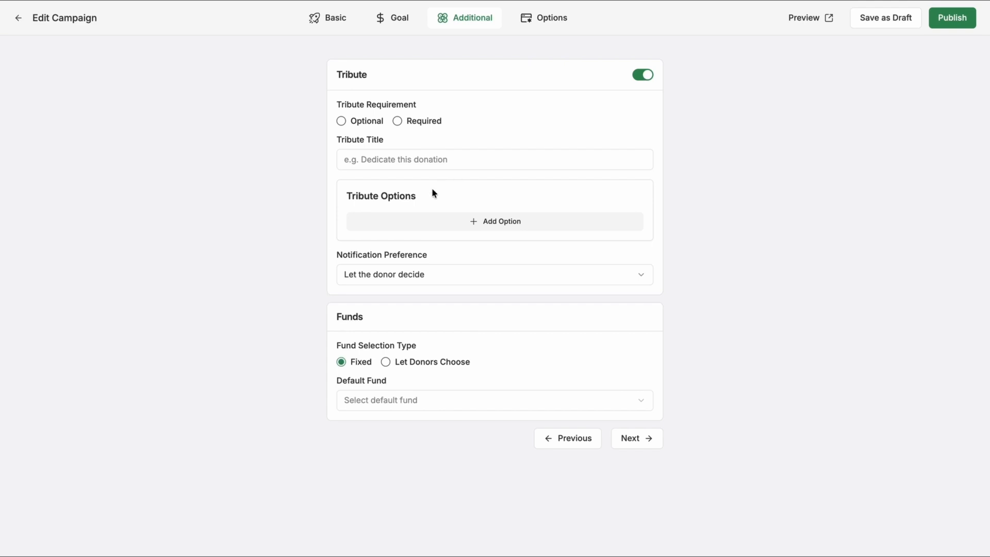
{"action": "left_click", "coordinate": [644, 79]}
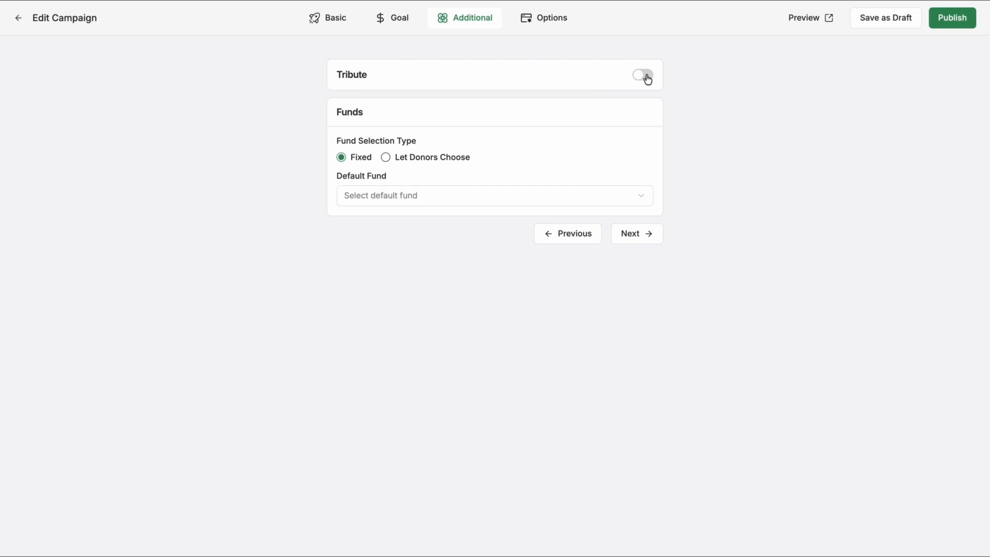
{"action": "left_click", "coordinate": [646, 79]}
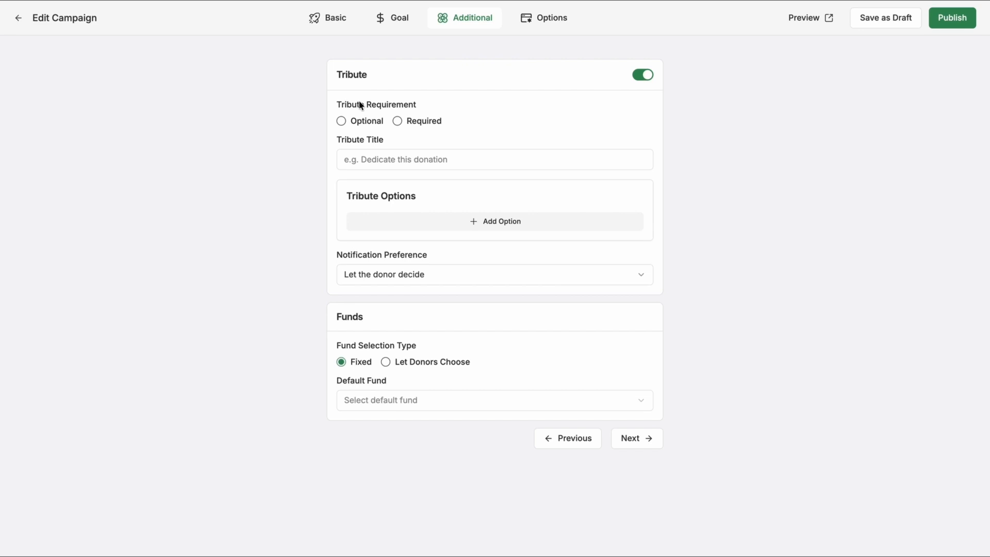
{"action": "left_click", "coordinate": [342, 122]}
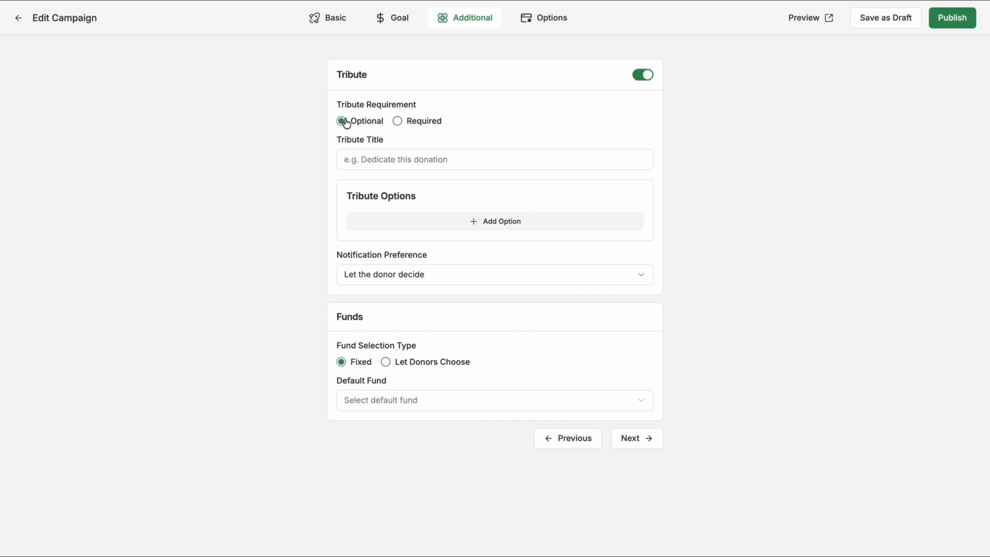
{"action": "left_click", "coordinate": [402, 154]}
{"action": "type", "text": "Give a tribute donation"}
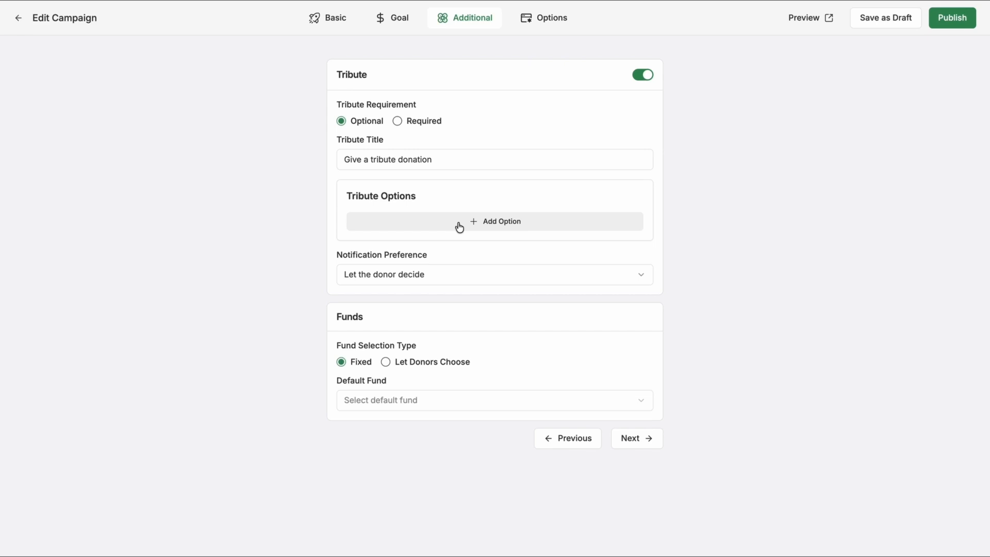
- Add the two tribute options "In honor of" and "In memory of"
{"action": "left_click", "coordinate": [459, 227]}
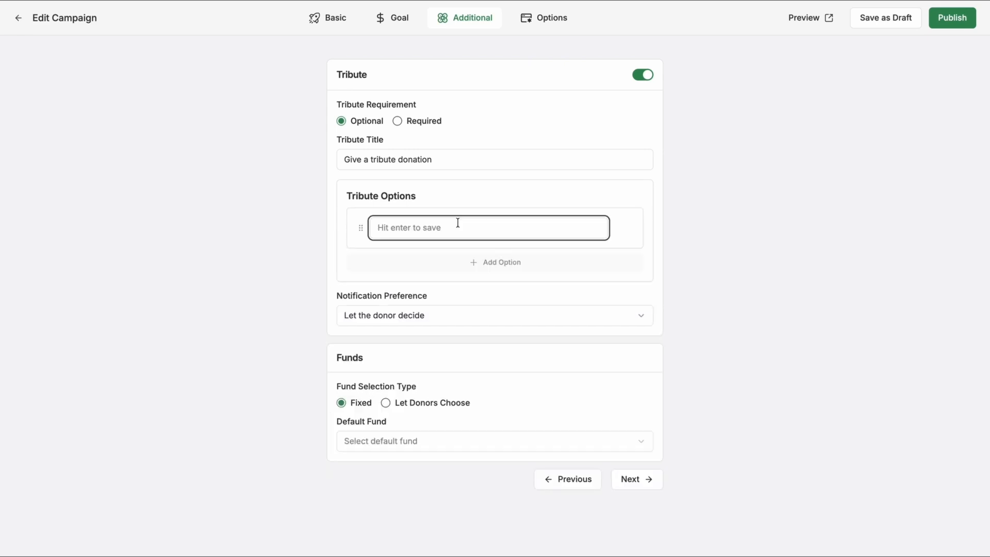
{"action": "type", "text": "In honor of"}
{"action": "key", "text": "Return"}
{"action": "type", "text": "In memory of"}
{"action": "key", "text": "Return"}
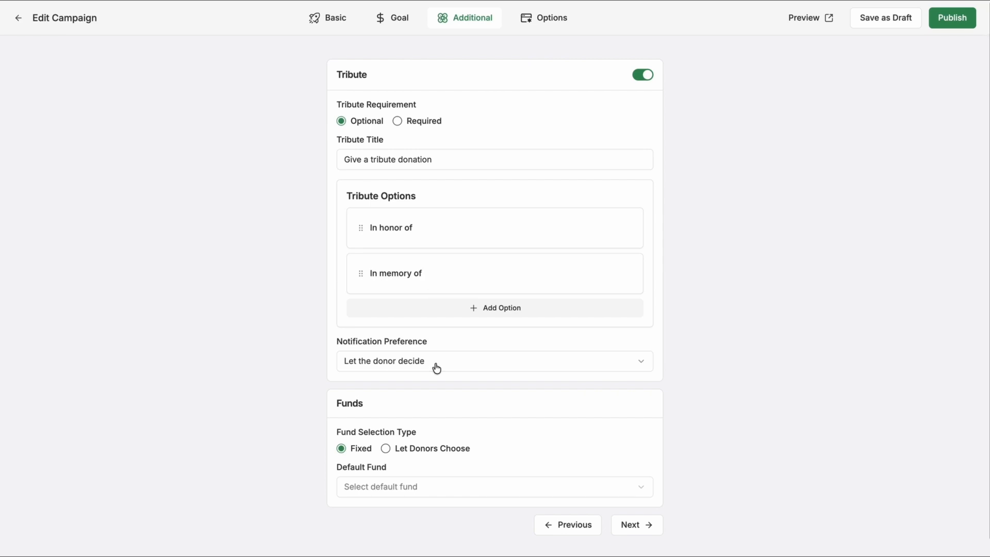
- Review the tribute notification preference choices and select Let the donor decide
{"action": "left_click", "coordinate": [415, 364]}
{"action": "left_click", "coordinate": [413, 363]}
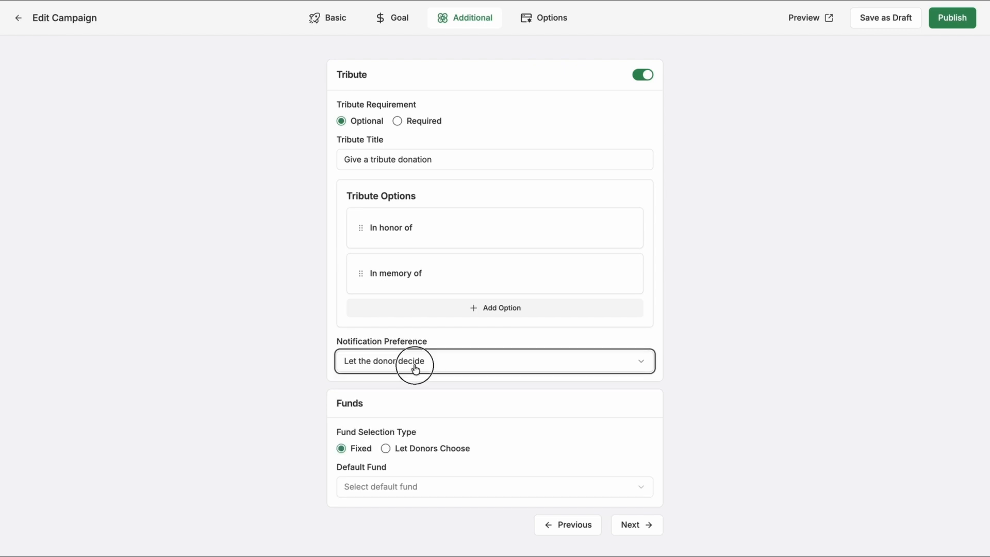
{"action": "left_click", "coordinate": [413, 363]}
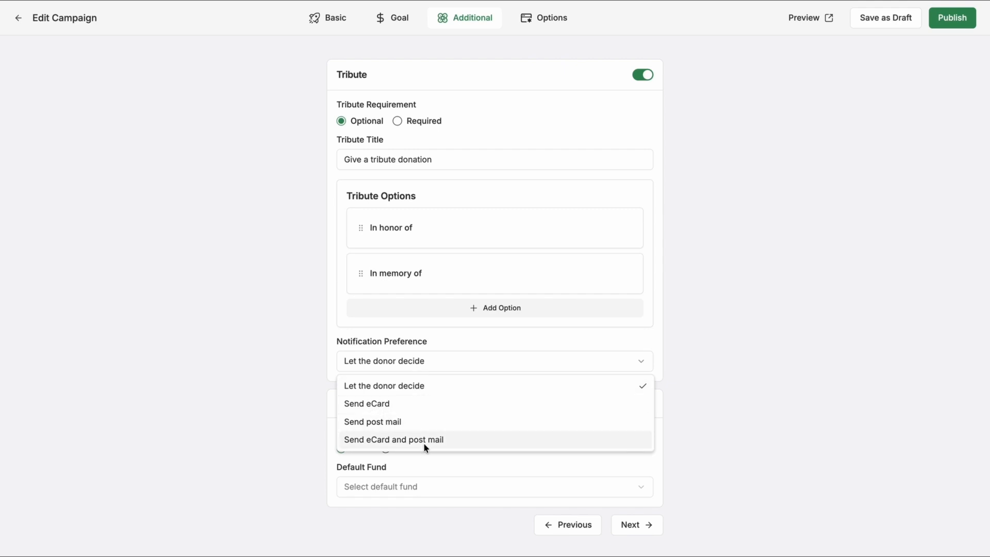
{"action": "left_click", "coordinate": [421, 386]}
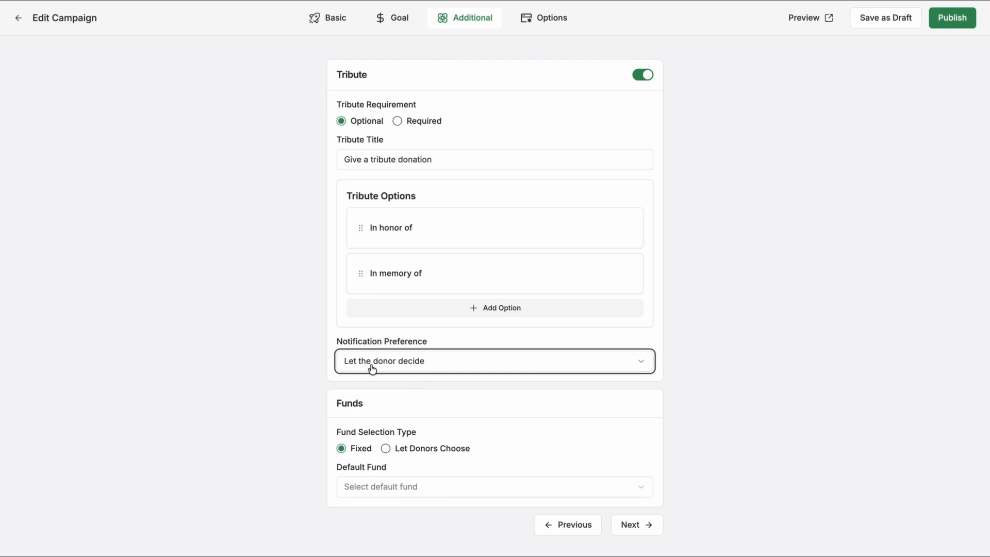
- View Growfund's list of existing funds and where a new fund is created
{"action": "scroll", "coordinate": [413, 395], "scroll_direction": "down", "scroll_amount": 1}
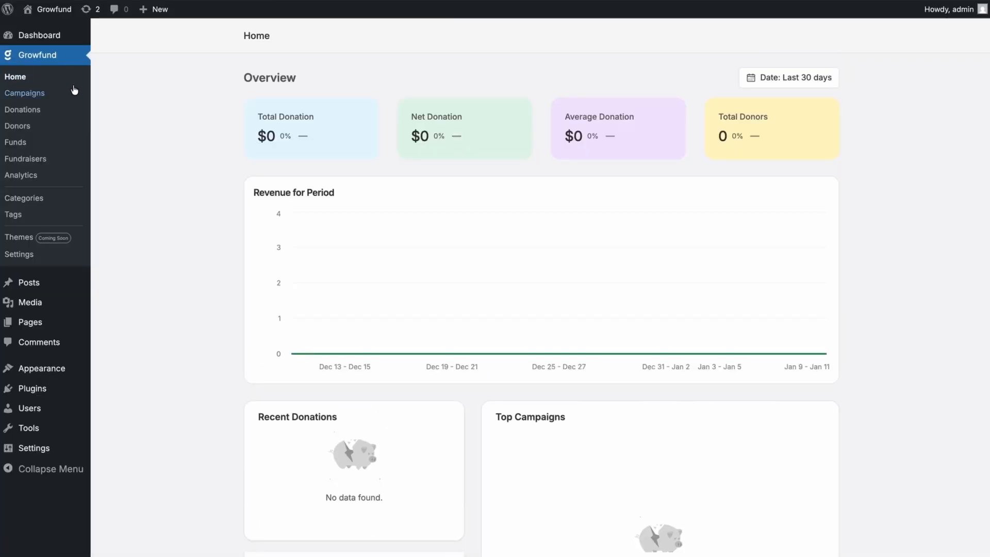
{"action": "left_click", "coordinate": [15, 144]}
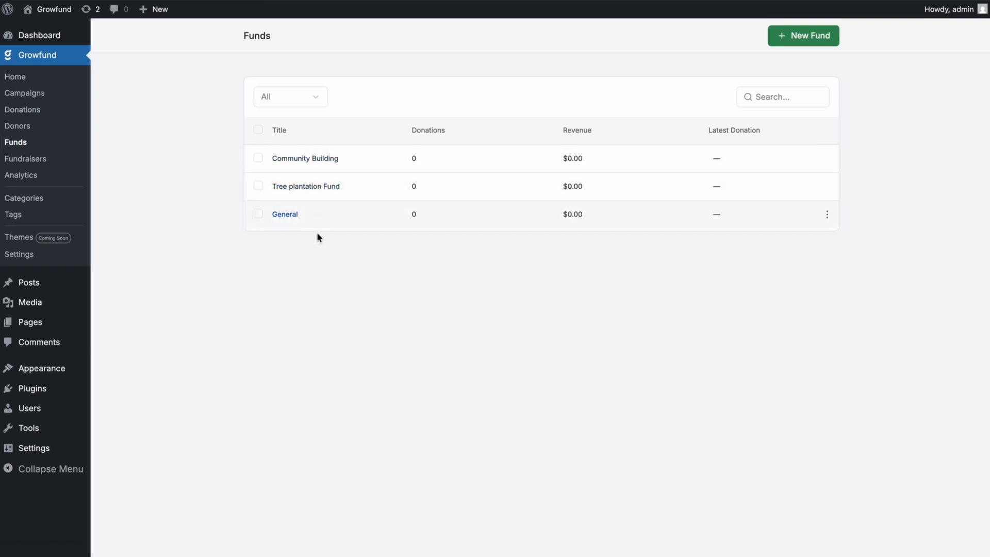
{"action": "left_click", "coordinate": [802, 44]}
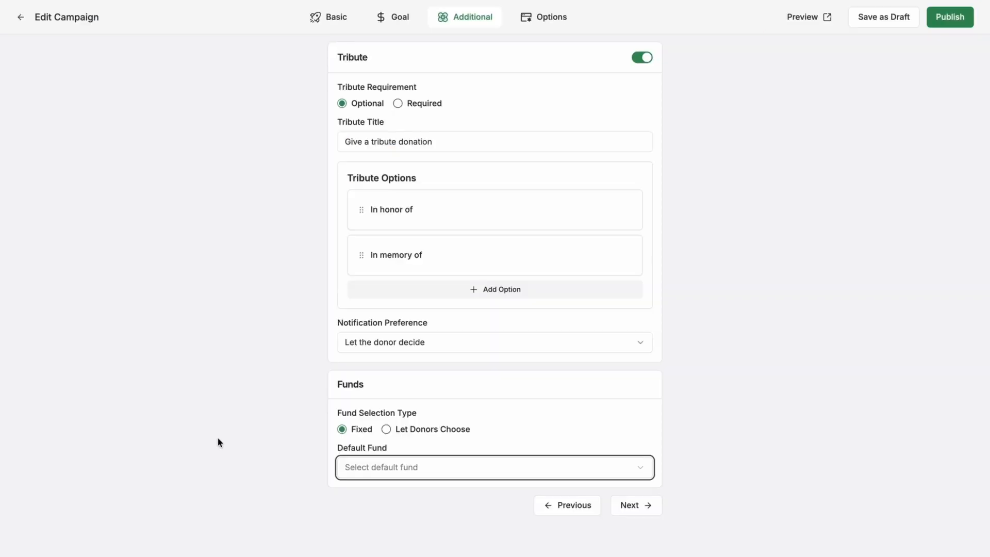
- Let donors choose between the Tree plantation Fund and Community Building funds, and save the campaign as a draft
{"action": "left_click", "coordinate": [309, 437]}
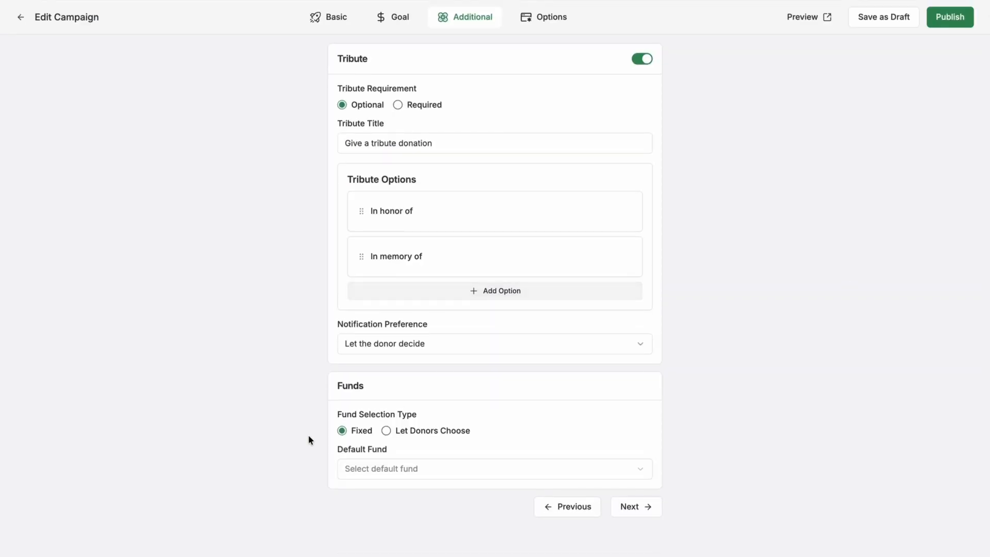
{"action": "left_click", "coordinate": [387, 431]}
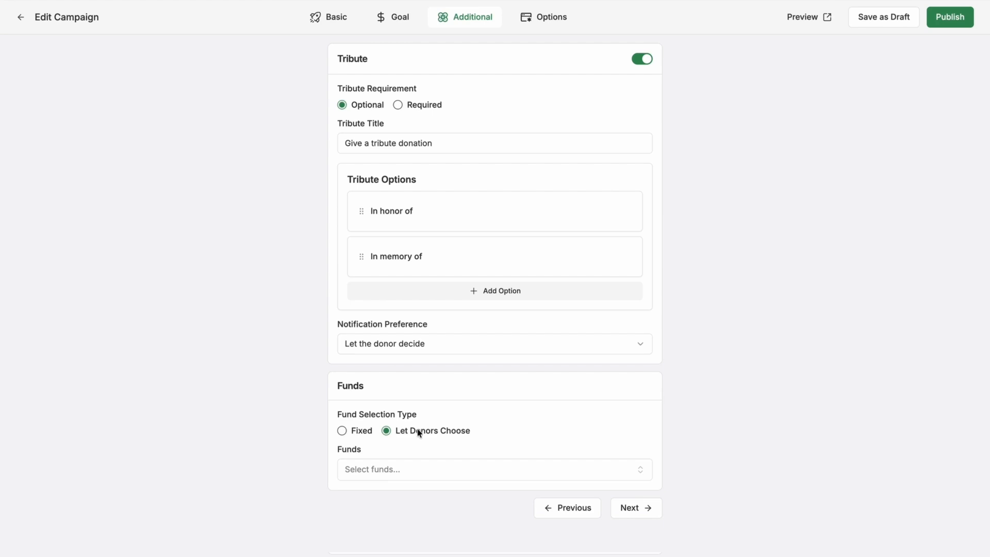
{"action": "left_click", "coordinate": [401, 467]}
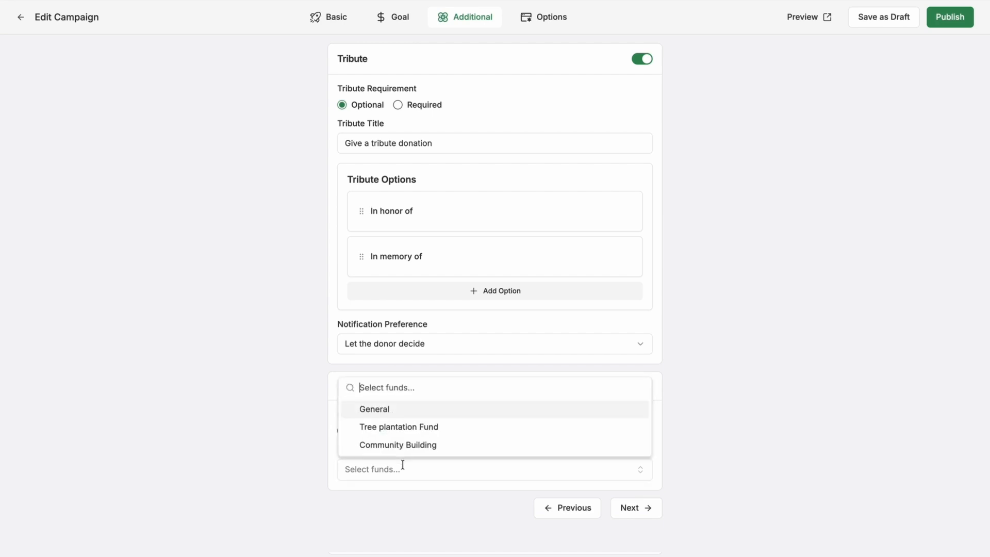
{"action": "left_click", "coordinate": [411, 427]}
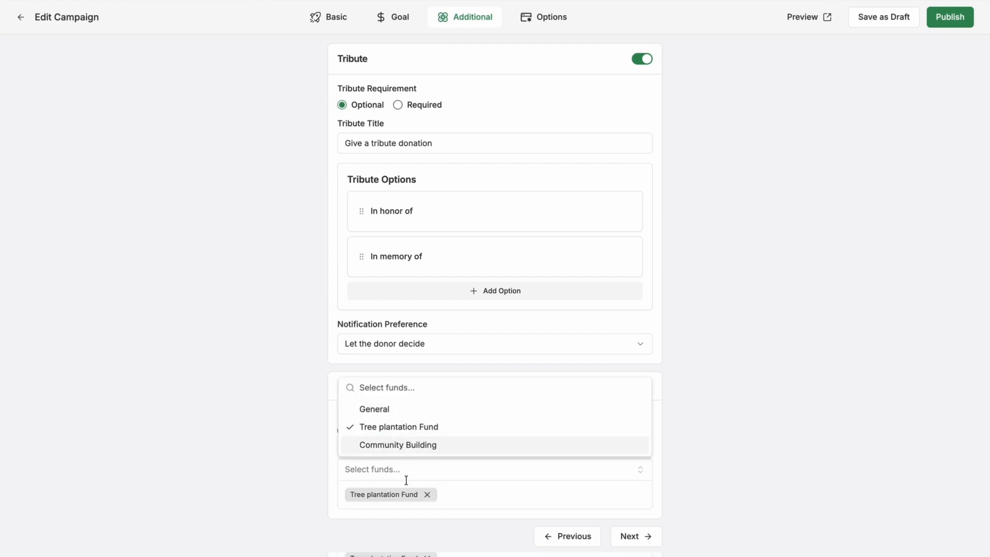
{"action": "left_click", "coordinate": [420, 446]}
{"action": "left_click", "coordinate": [690, 372]}
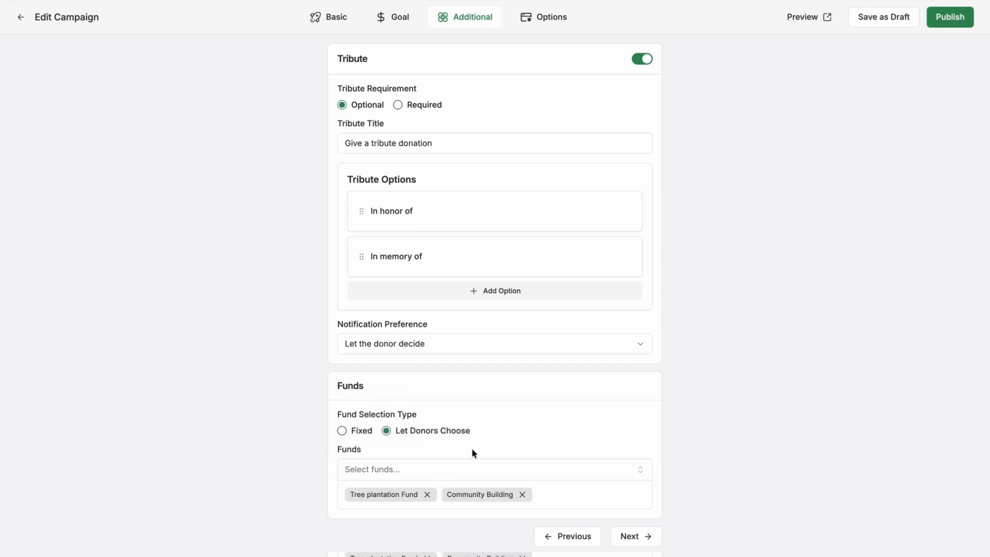
{"action": "left_click", "coordinate": [860, 24]}
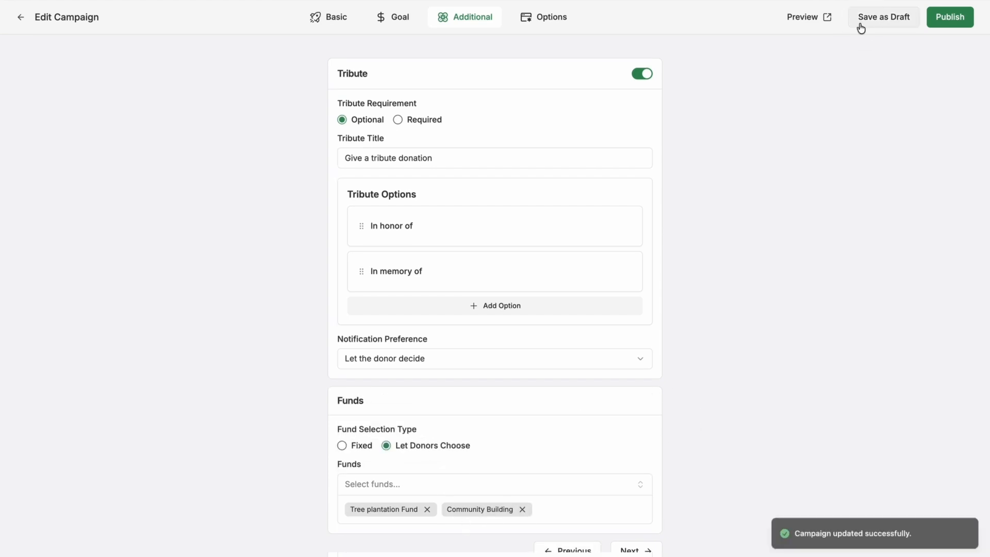
- Set the donation confirmation title to "We are so grateful for the support!" and add a thank-you description for the Community Playground Project
{"action": "left_click", "coordinate": [524, 23]}
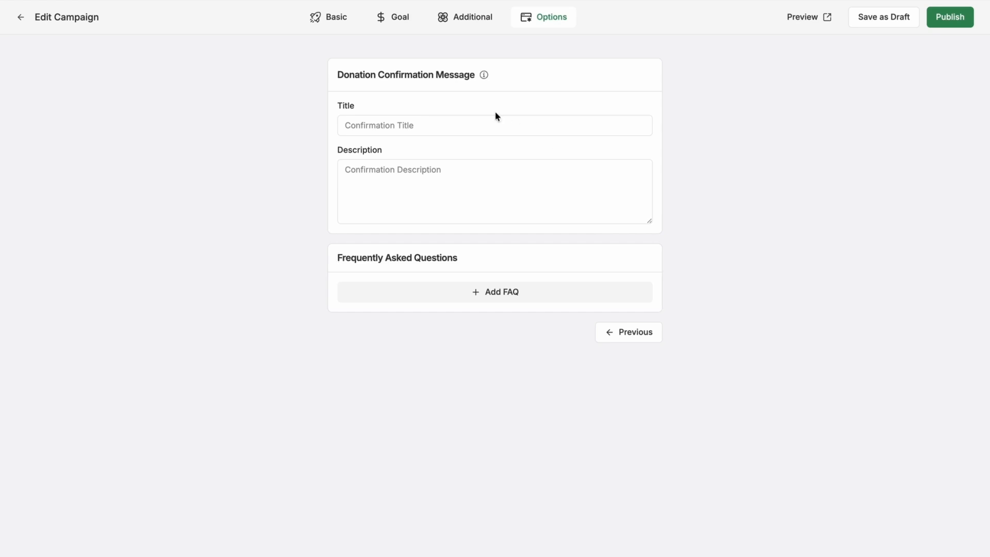
{"action": "left_click", "coordinate": [350, 128]}
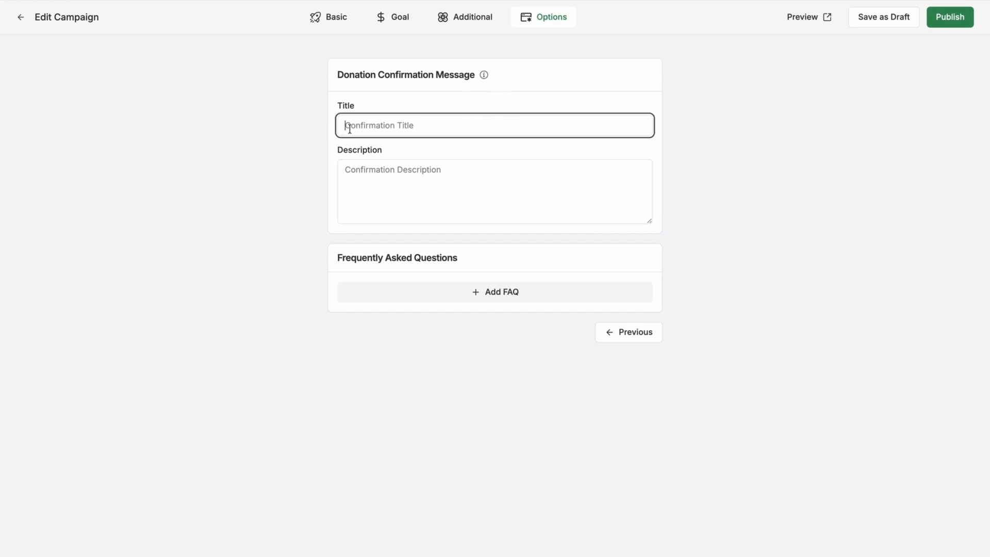
{"action": "left_click", "coordinate": [292, 111]}
{"action": "mouse_move", "coordinate": [484, 81]}
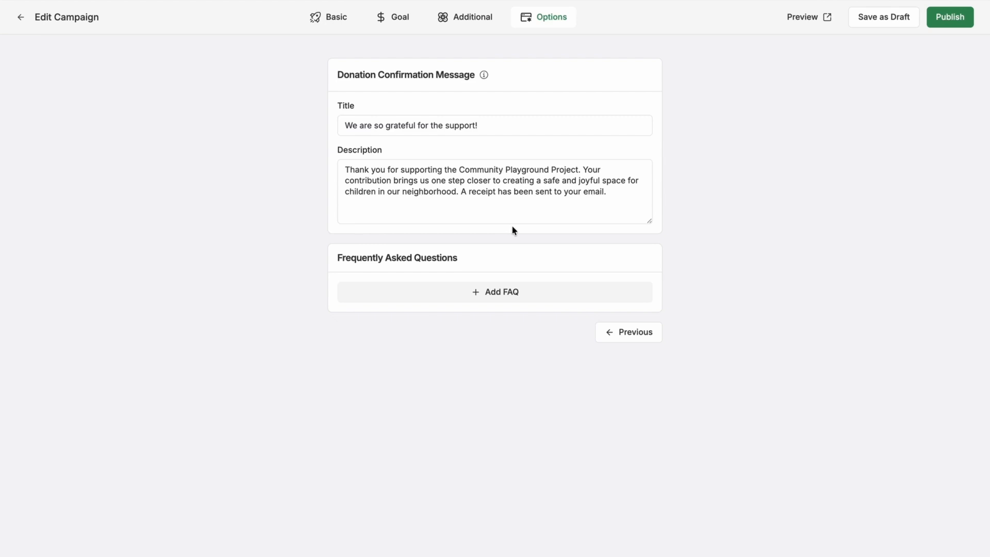
- Add the FAQ "Where will the playground be built?", answering that it is at Evergreen Park near the north pathway, approved by the local municipality
{"action": "left_click", "coordinate": [417, 290]}
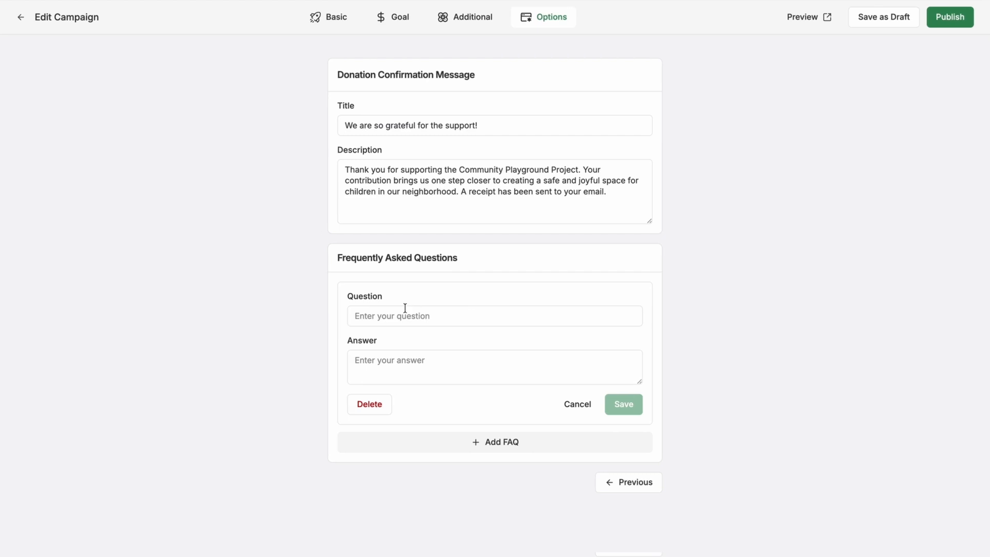
{"action": "left_click", "coordinate": [369, 318]}
{"action": "type", "text": "Where will the playground be built?"}
{"action": "left_click", "coordinate": [710, 292]}
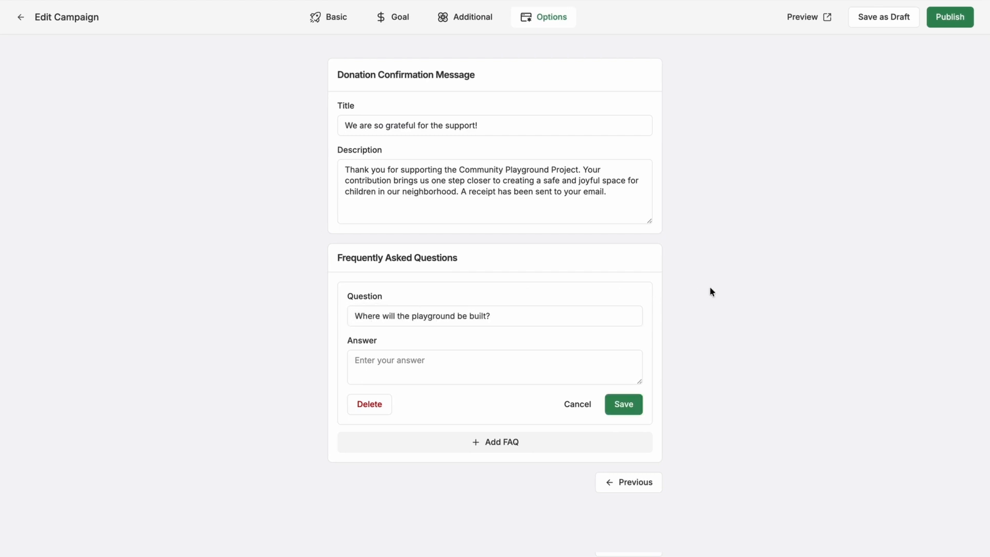
{"action": "left_click", "coordinate": [476, 379]}
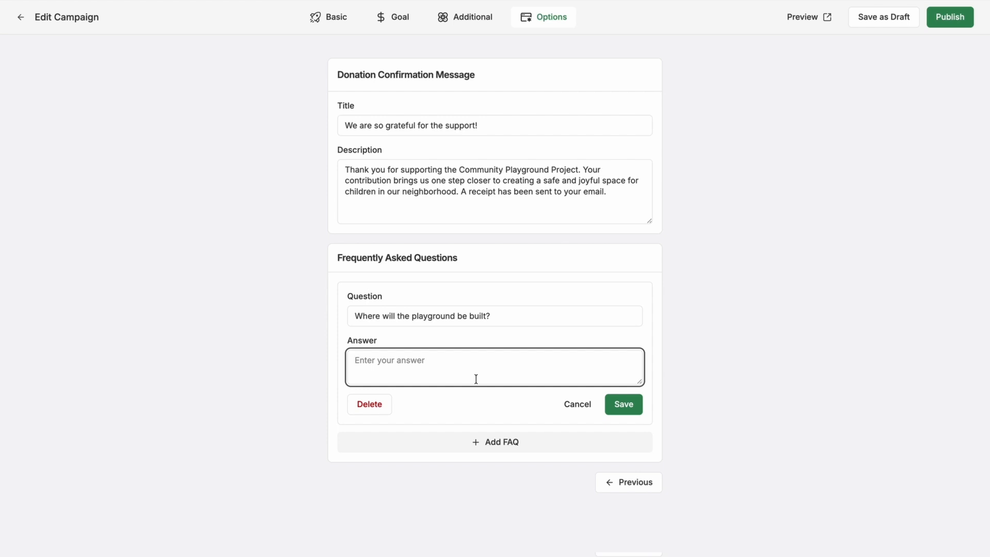
{"action": "type", "text": "The playground will be built at Evergreen Park, in the open area near the north pathway. This location is approved by the local municipality."}
{"action": "left_click", "coordinate": [319, 382]}
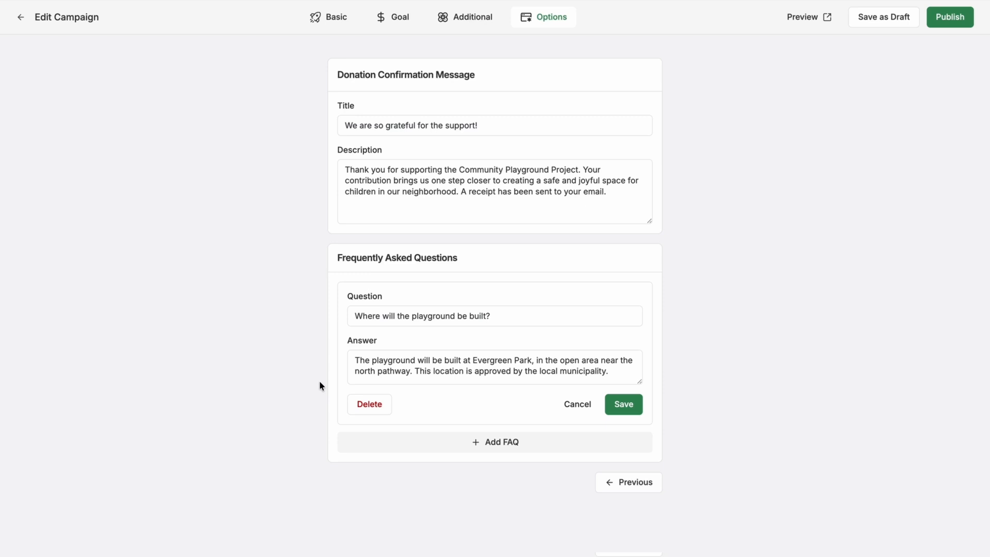
{"action": "left_click", "coordinate": [625, 405]}
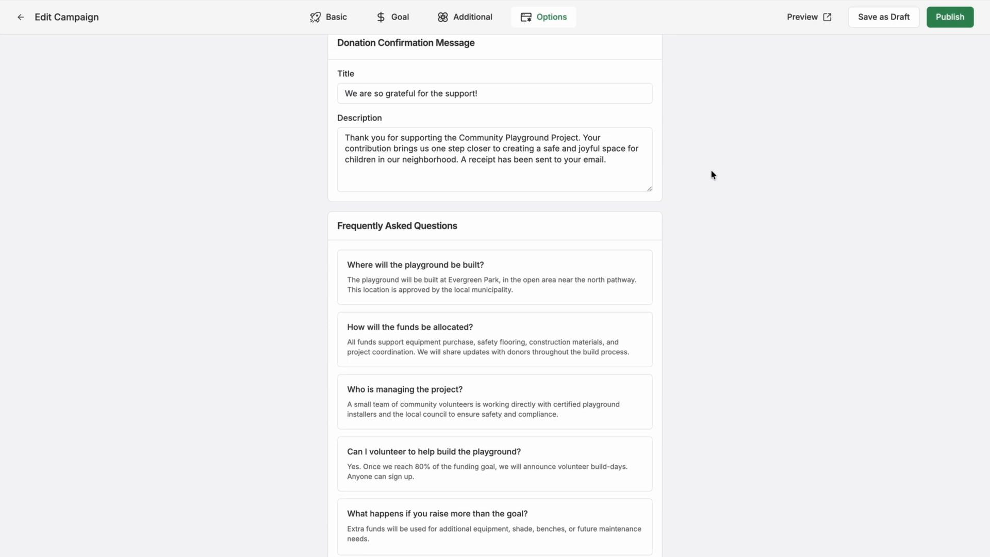
- Save the campaign as a draft and exit the campaign editor
{"action": "left_click", "coordinate": [885, 21]}
{"action": "mouse_move", "coordinate": [26, 21]}
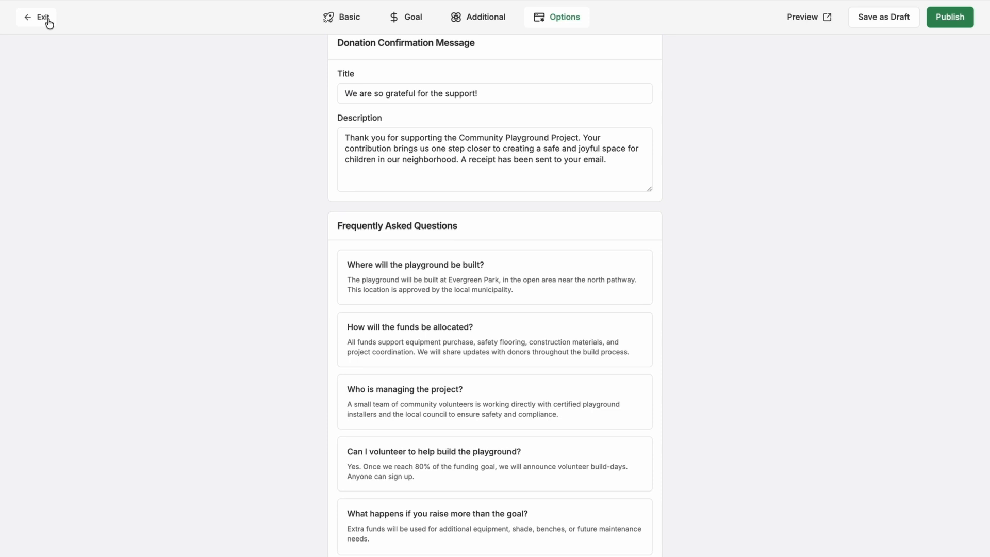
{"action": "left_click", "coordinate": [43, 18]}
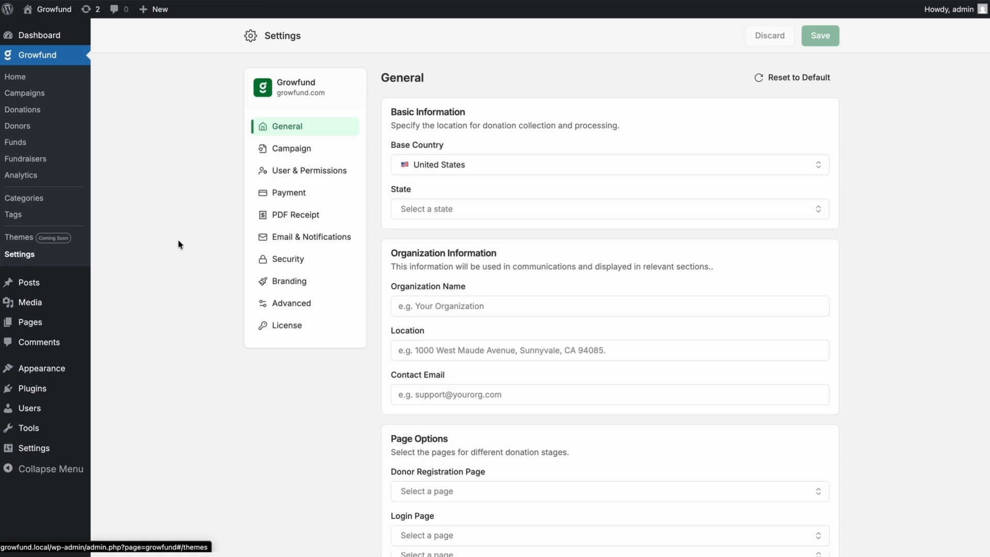
- Review the admin, fundraiser and donor email options in Growfund's Email & Notifications settings
{"action": "left_click", "coordinate": [311, 236]}
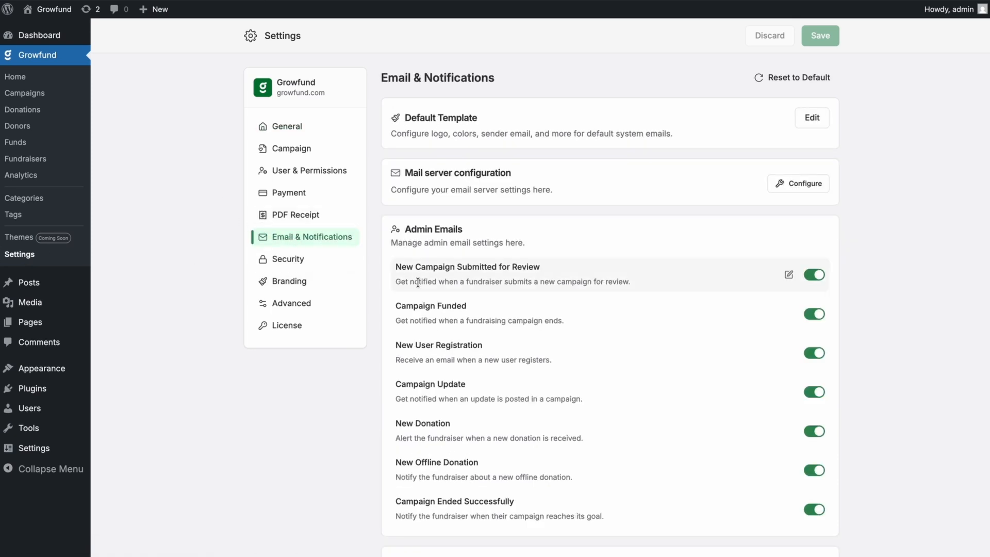
{"action": "scroll", "coordinate": [382, 322], "scroll_direction": "down", "scroll_amount": 3}
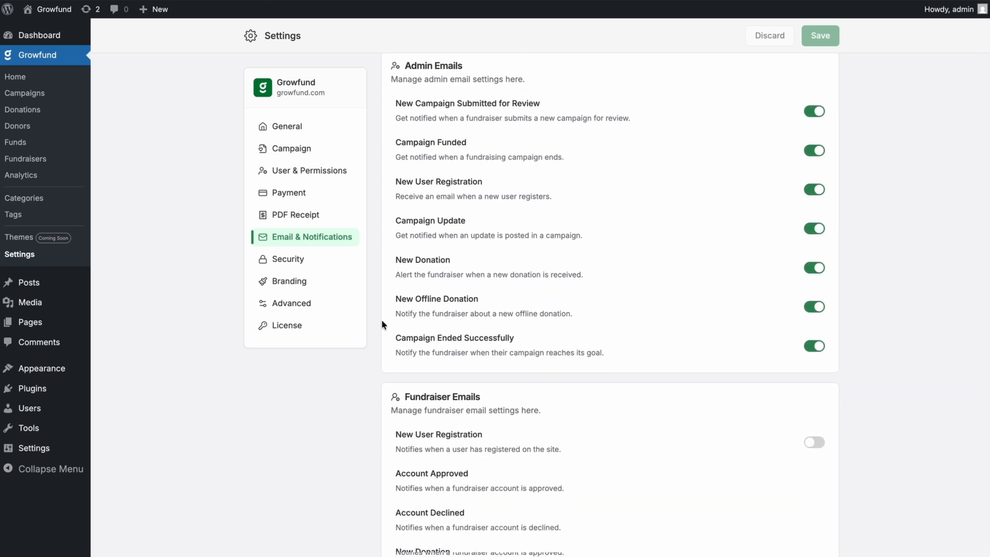
{"action": "scroll", "coordinate": [382, 324], "scroll_direction": "down", "scroll_amount": 3}
{"action": "scroll", "coordinate": [382, 324], "scroll_direction": "up", "scroll_amount": 4}
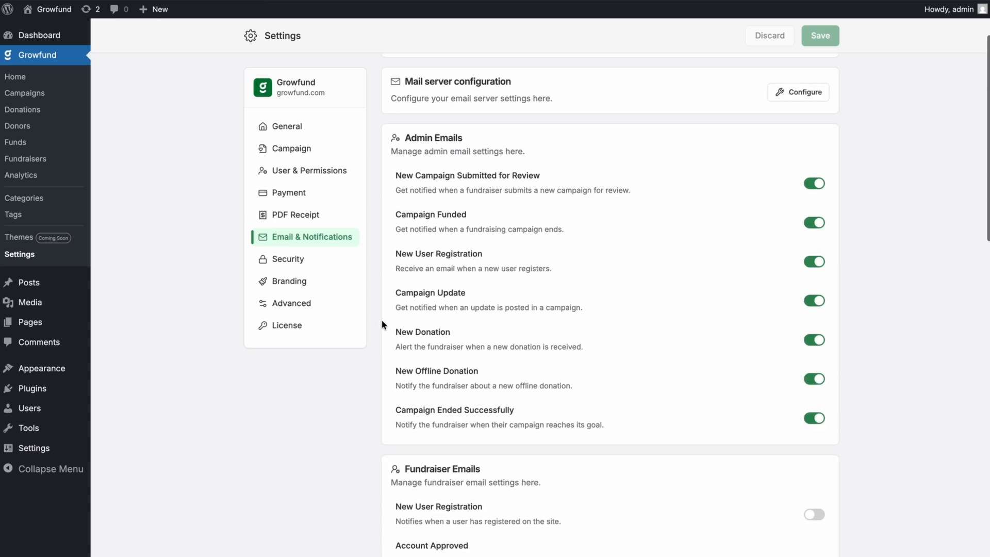
{"action": "scroll", "coordinate": [383, 324], "scroll_direction": "down", "scroll_amount": 10}
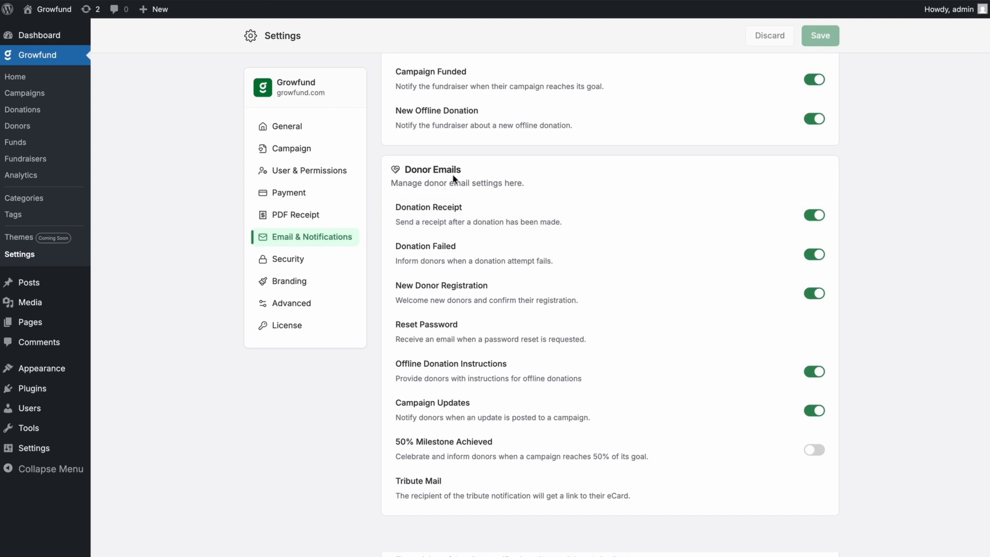
- Examine the subject, heading, content and preview of the donor Donation Receipt email, and return to the email settings
{"action": "mouse_move", "coordinate": [440, 209]}
{"action": "left_click", "coordinate": [782, 217]}
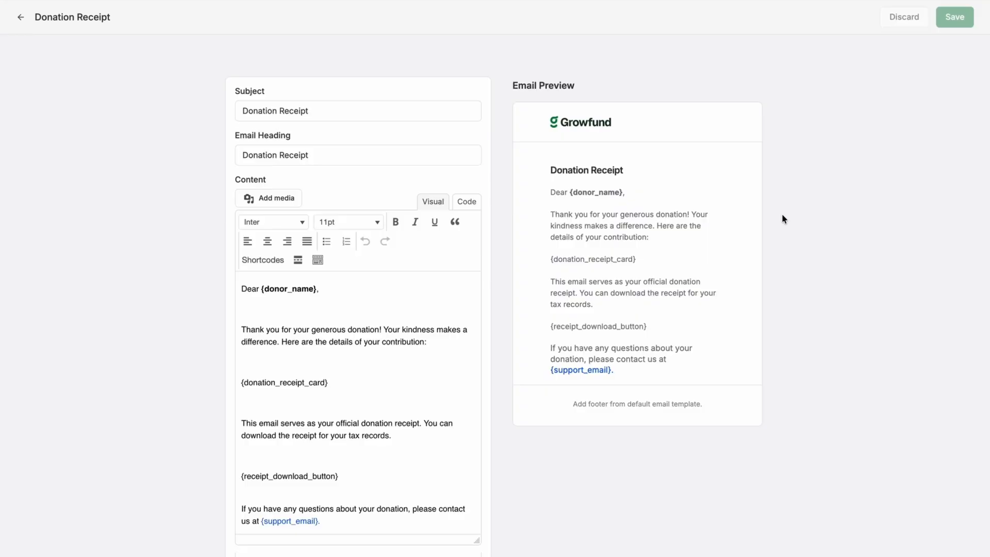
{"action": "scroll", "coordinate": [782, 216], "scroll_direction": "down", "scroll_amount": 1}
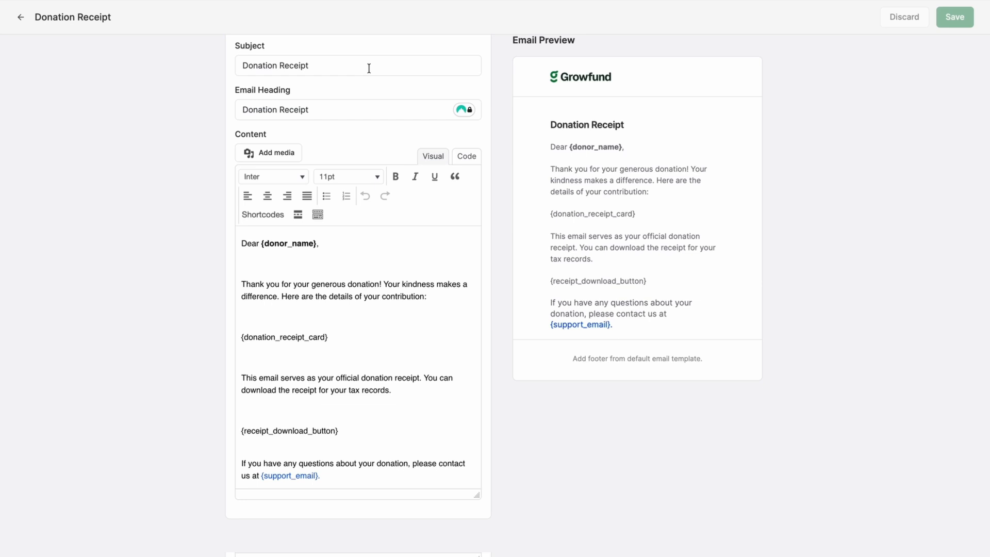
{"action": "left_click", "coordinate": [21, 17]}
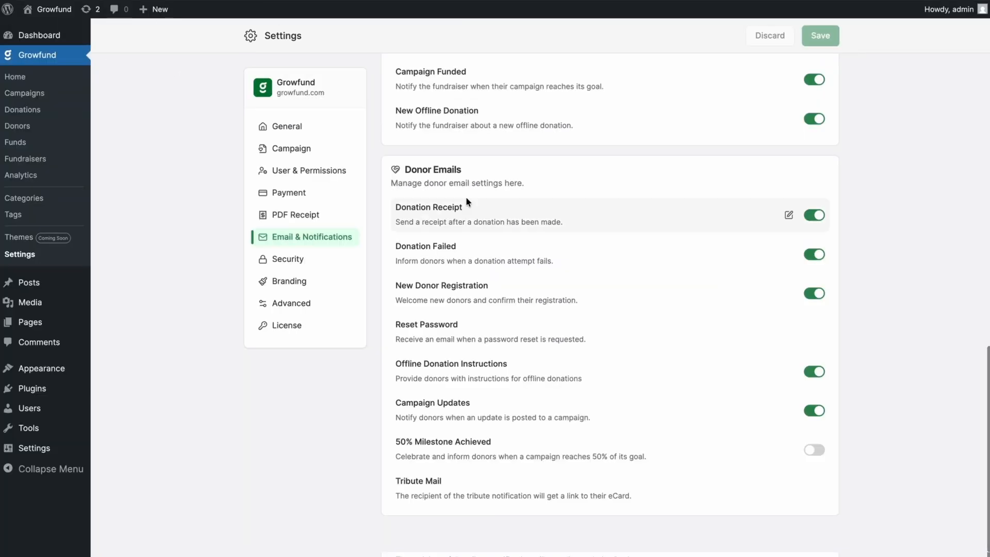
- Open the default email template for editing, and revisit the Donation Receipt template without editing it
{"action": "scroll", "coordinate": [589, 240], "scroll_direction": "up", "scroll_amount": 15}
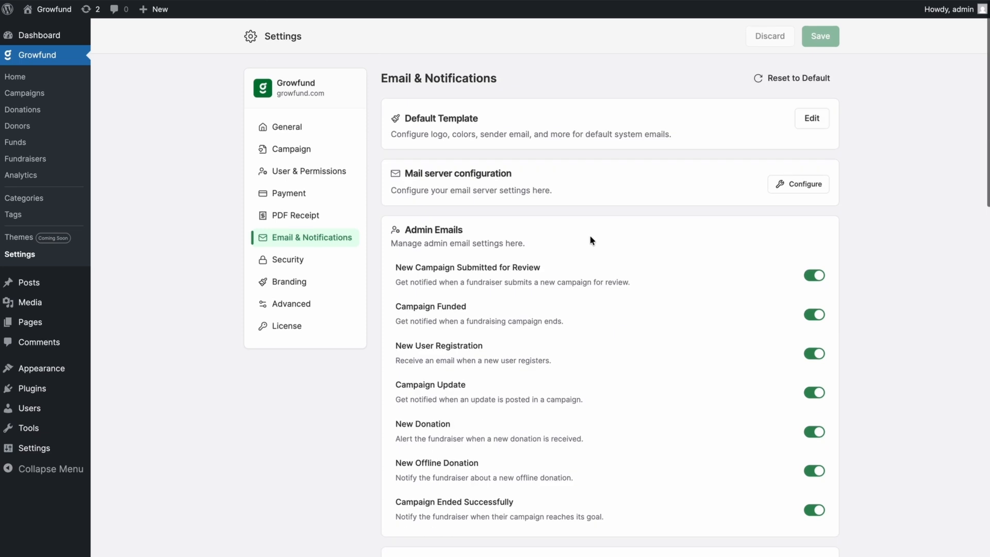
{"action": "left_click", "coordinate": [813, 120]}
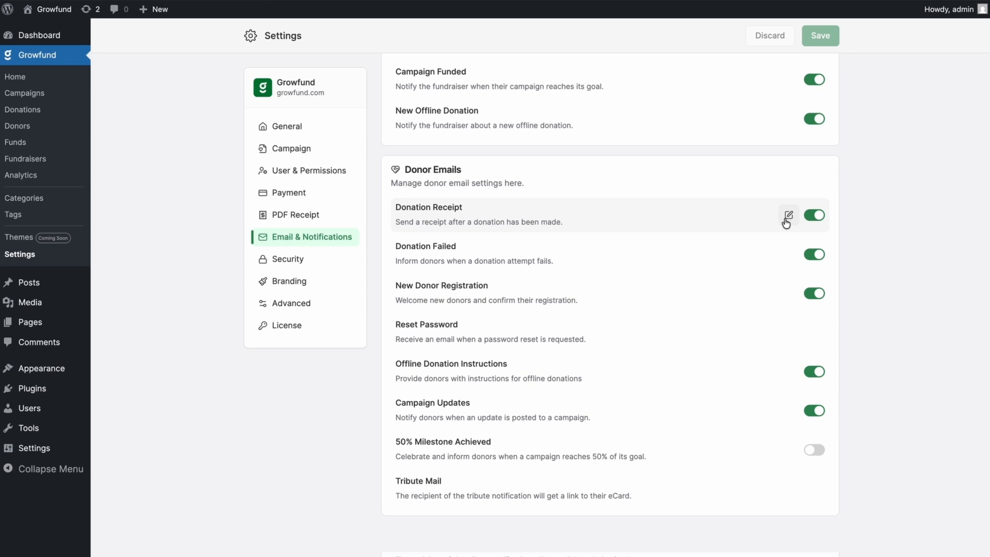
{"action": "left_click", "coordinate": [787, 216]}
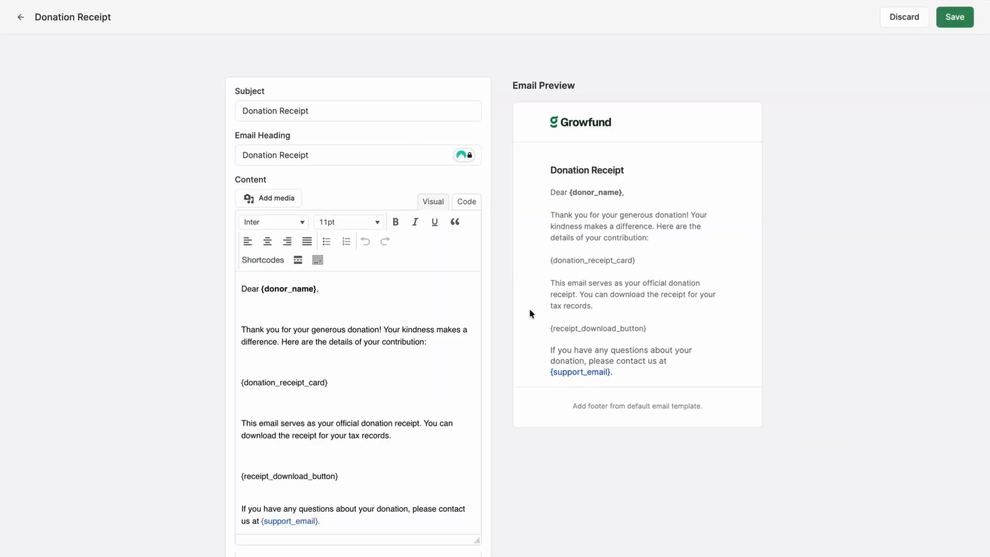
{"action": "left_click", "coordinate": [21, 17]}
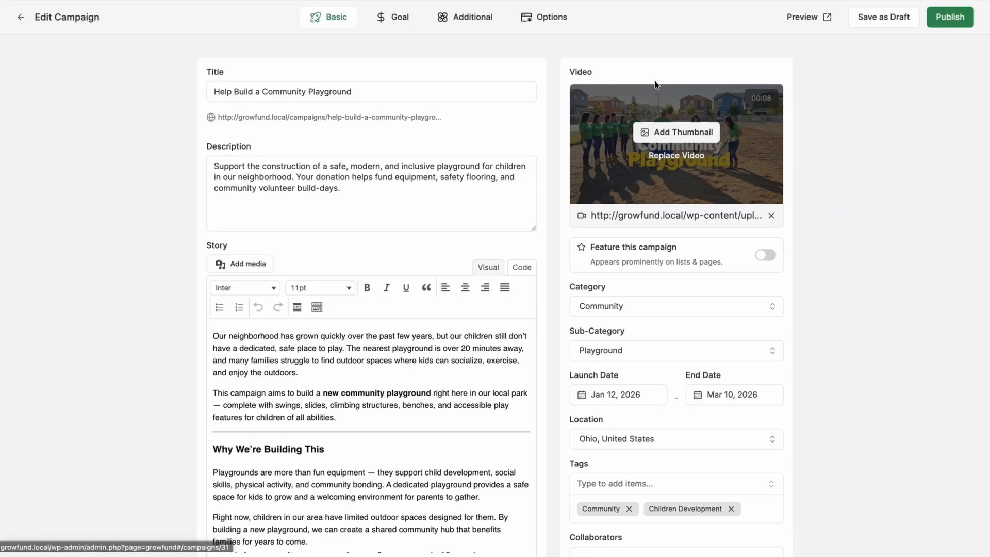
- Save the Help Build a Community Playground campaign as a draft and open its preview page
{"action": "left_click", "coordinate": [875, 25]}
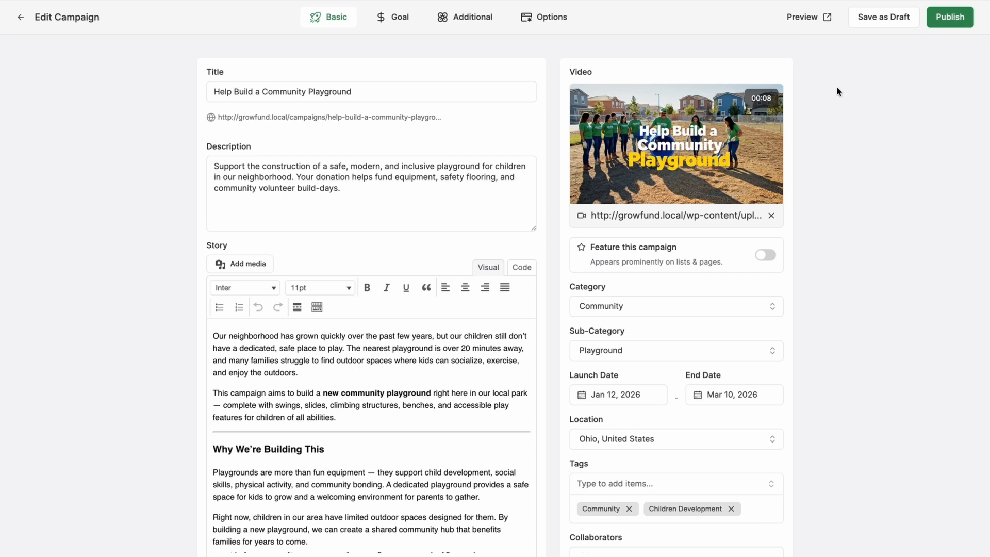
{"action": "left_click", "coordinate": [802, 24]}
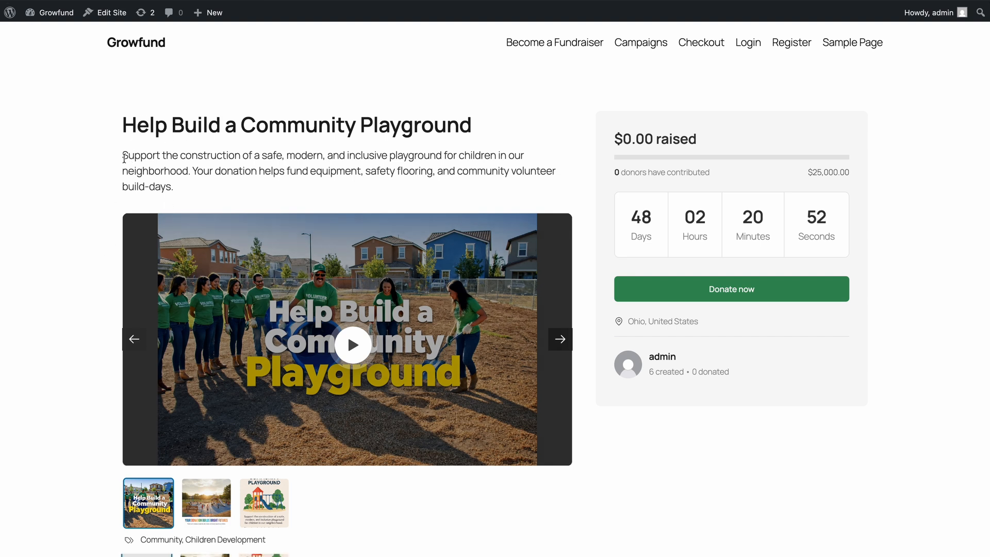
- Examine the campaign preview's story content and browse its gallery to the third image
{"action": "scroll", "coordinate": [88, 397], "scroll_direction": "down", "scroll_amount": 3}
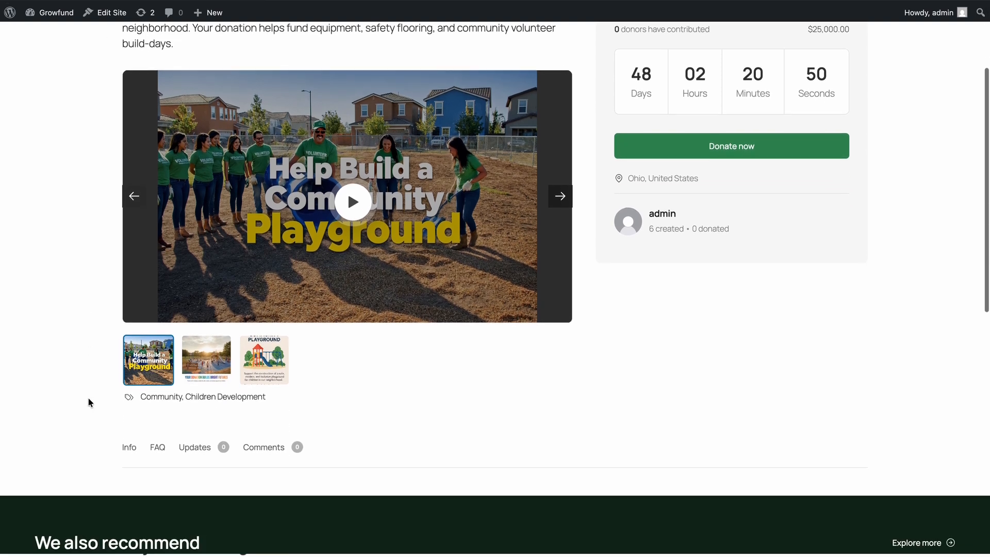
{"action": "left_click", "coordinate": [129, 439]}
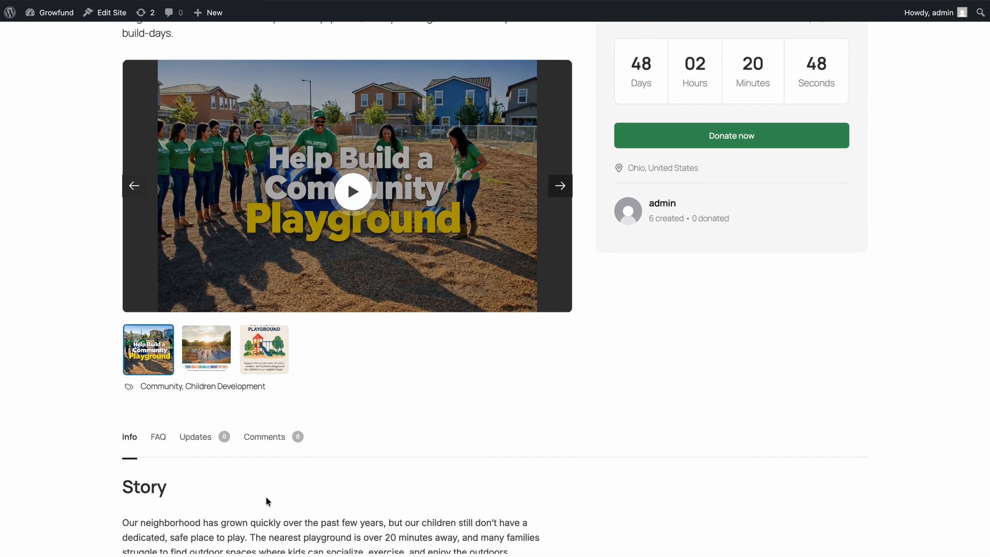
{"action": "scroll", "coordinate": [265, 497], "scroll_direction": "down", "scroll_amount": 3}
{"action": "scroll", "coordinate": [266, 501], "scroll_direction": "down", "scroll_amount": 12}
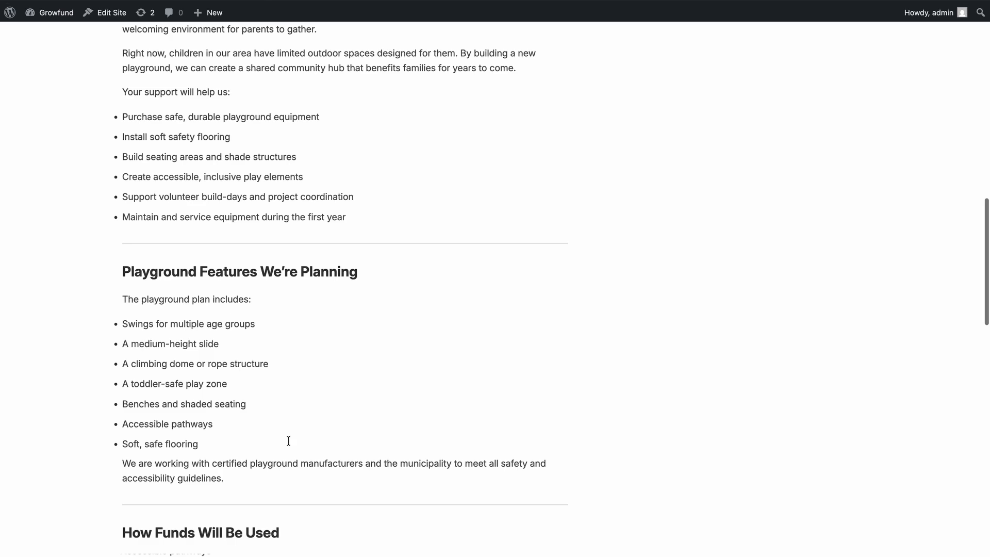
{"action": "scroll", "coordinate": [349, 370], "scroll_direction": "up", "scroll_amount": 15}
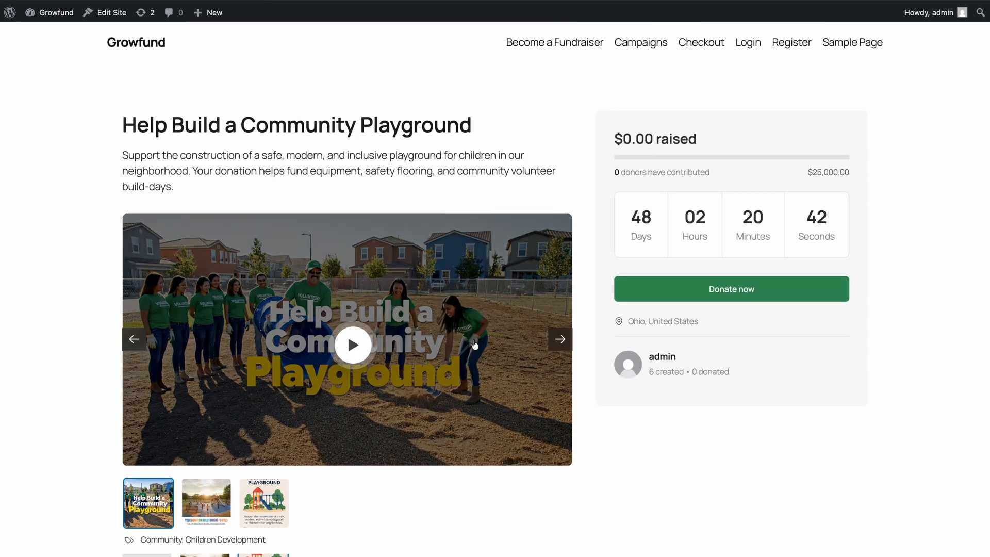
{"action": "left_click", "coordinate": [561, 339]}
{"action": "left_click", "coordinate": [561, 339]}
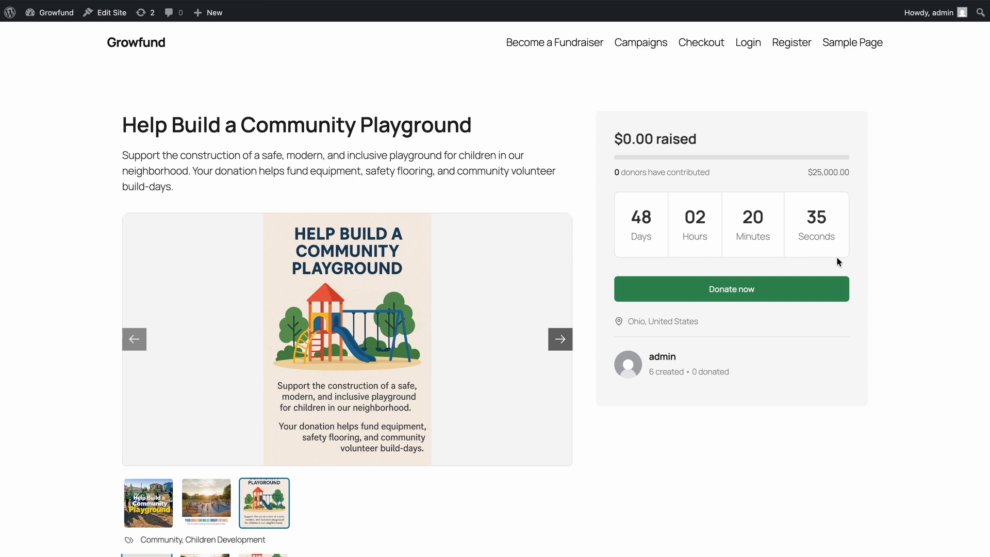
- Open the campaign's donation checkout and examine its amount, fund, tribute and payment sections
{"action": "left_click", "coordinate": [735, 300]}
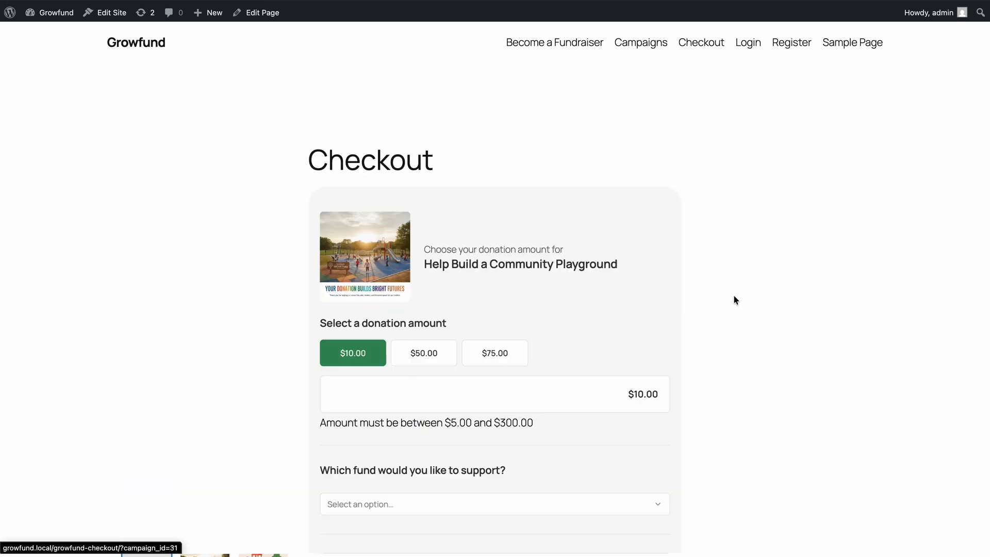
{"action": "scroll", "coordinate": [662, 392], "scroll_direction": "down", "scroll_amount": 3}
{"action": "scroll", "coordinate": [660, 391], "scroll_direction": "down", "scroll_amount": 7}
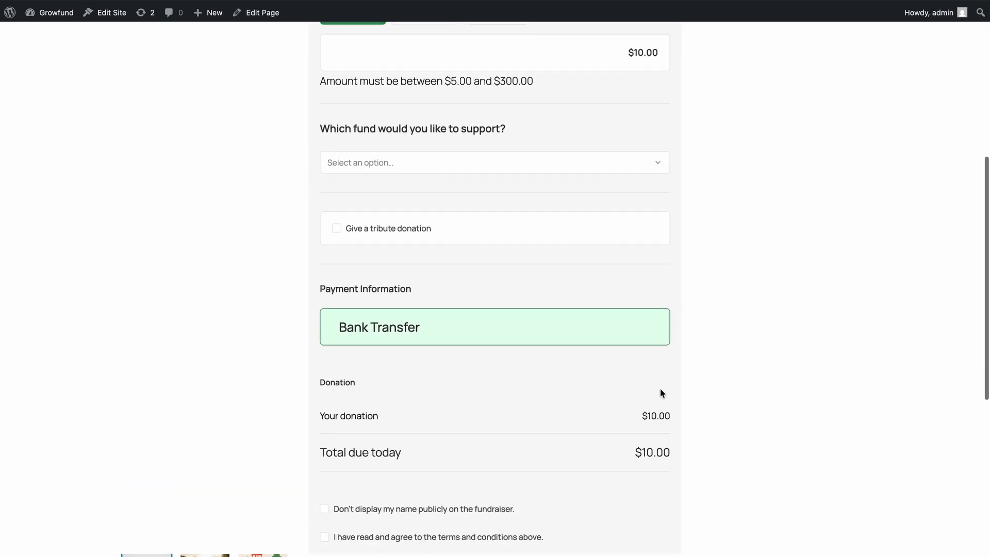
{"action": "scroll", "coordinate": [661, 392], "scroll_direction": "up", "scroll_amount": 6}
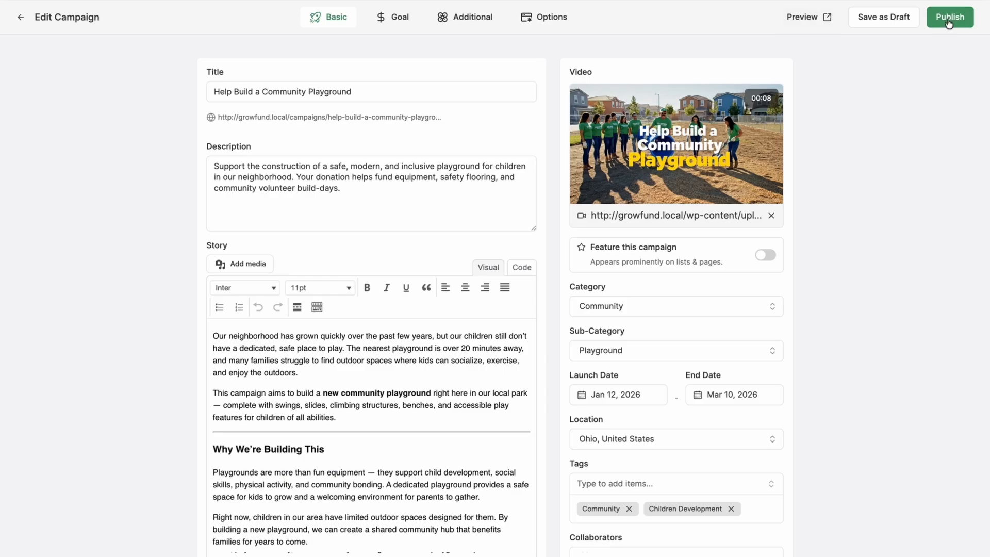
- Publish the campaign and check which actions can be taken on it, leaving none selected
{"action": "left_click", "coordinate": [948, 20]}
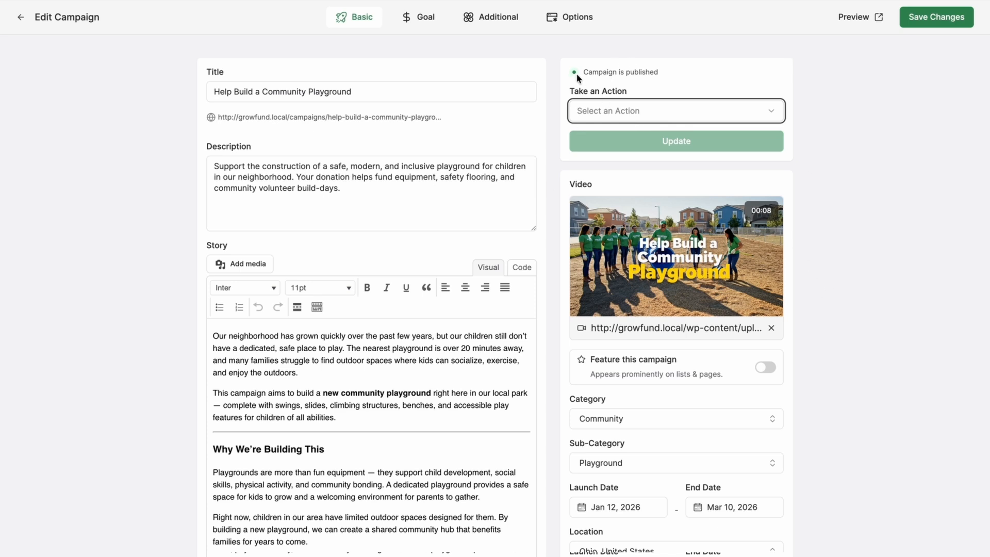
{"action": "left_click", "coordinate": [624, 106]}
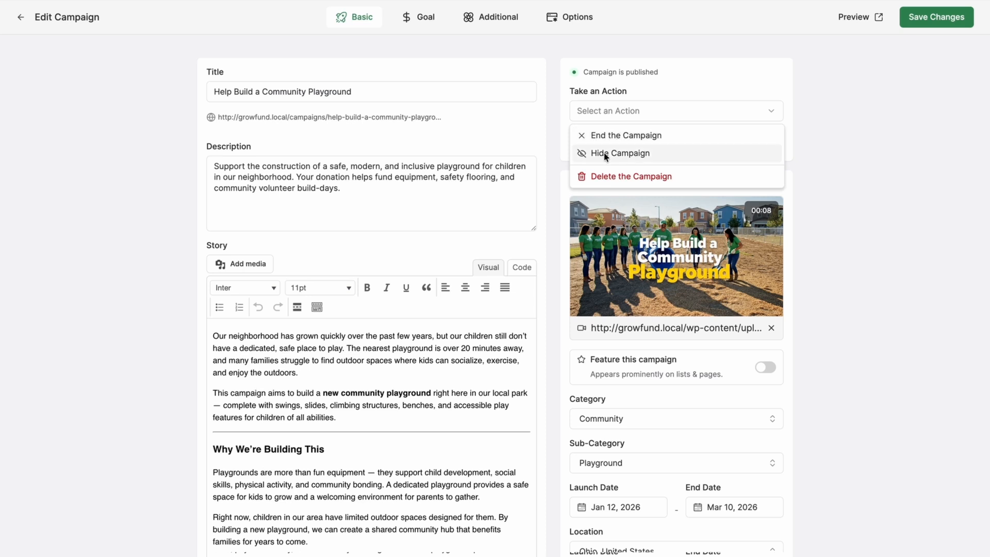
{"action": "left_click", "coordinate": [837, 103]}
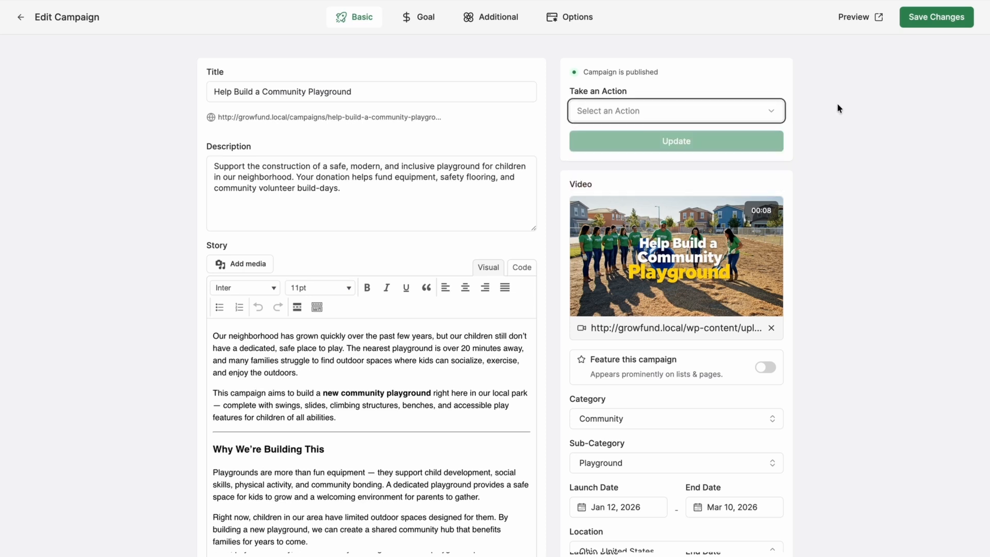